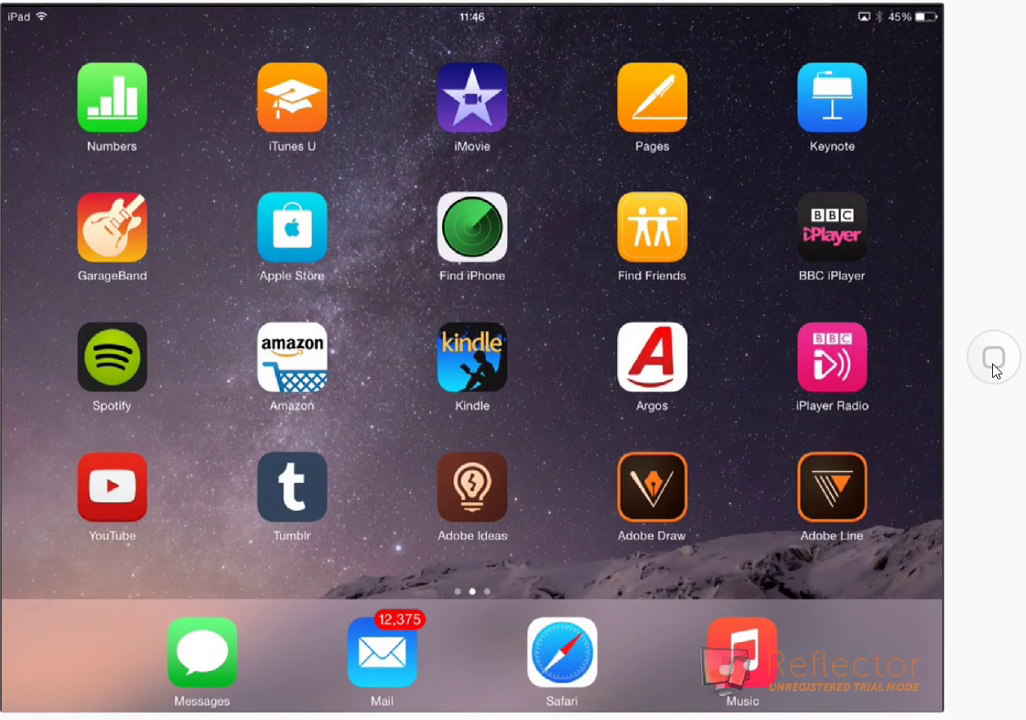
{"action": "left_click", "coordinate": [994, 366]}
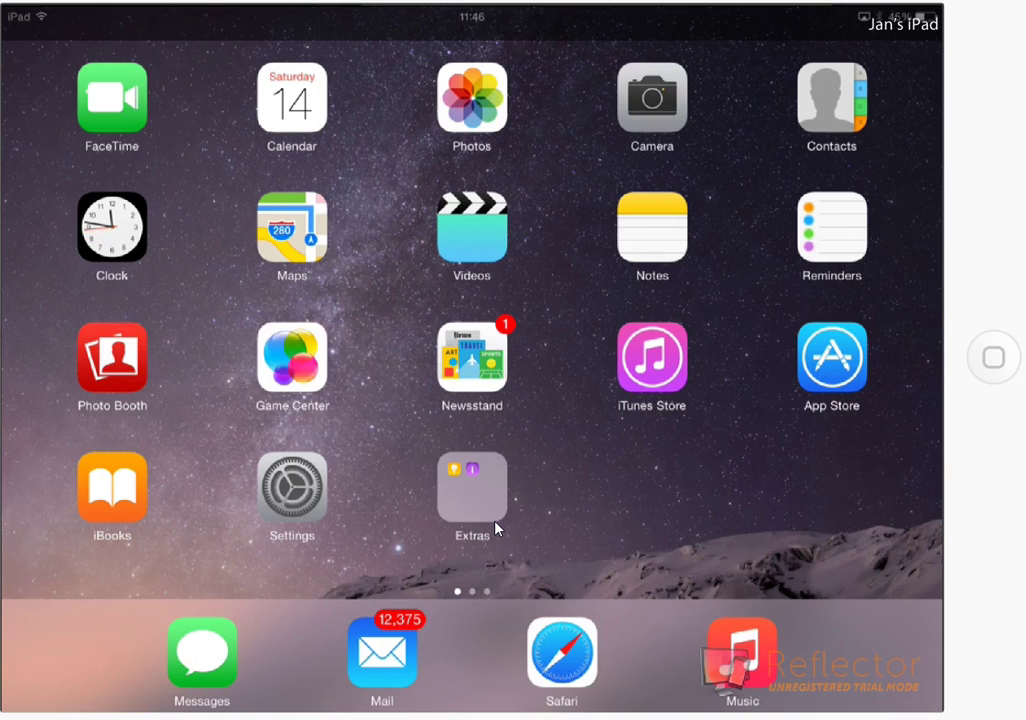
{"action": "left_click", "coordinate": [521, 515]}
- Launch Gmail from its icon on the third home screen page
{"action": "left_click", "coordinate": [361, 586]}
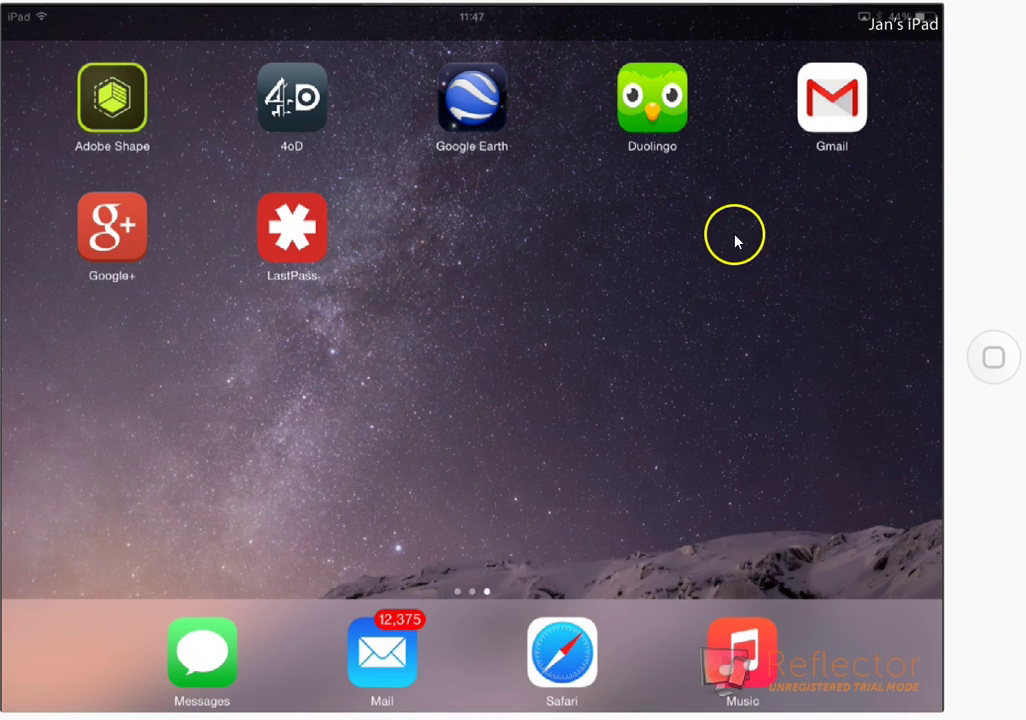
- Open Gmail so the Primary inbox loads, showing the WordPress new-follower notification
{"action": "left_click", "coordinate": [834, 112]}
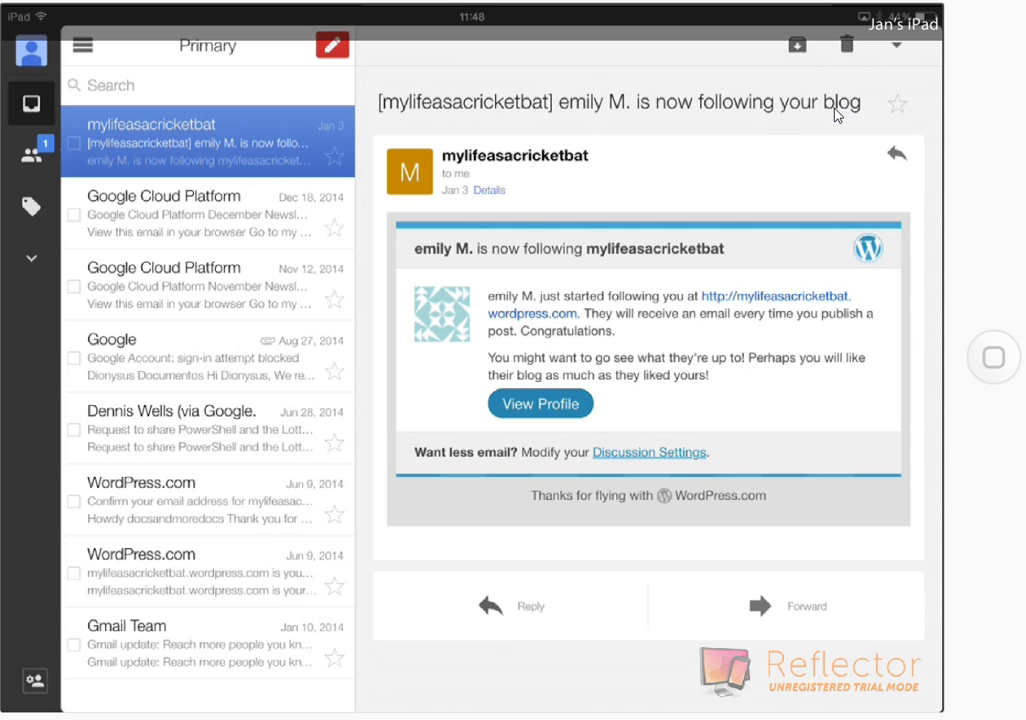
- Exit Gmail to the home screen, then relaunch it to the Primary inbox
{"action": "left_click", "coordinate": [993, 357]}
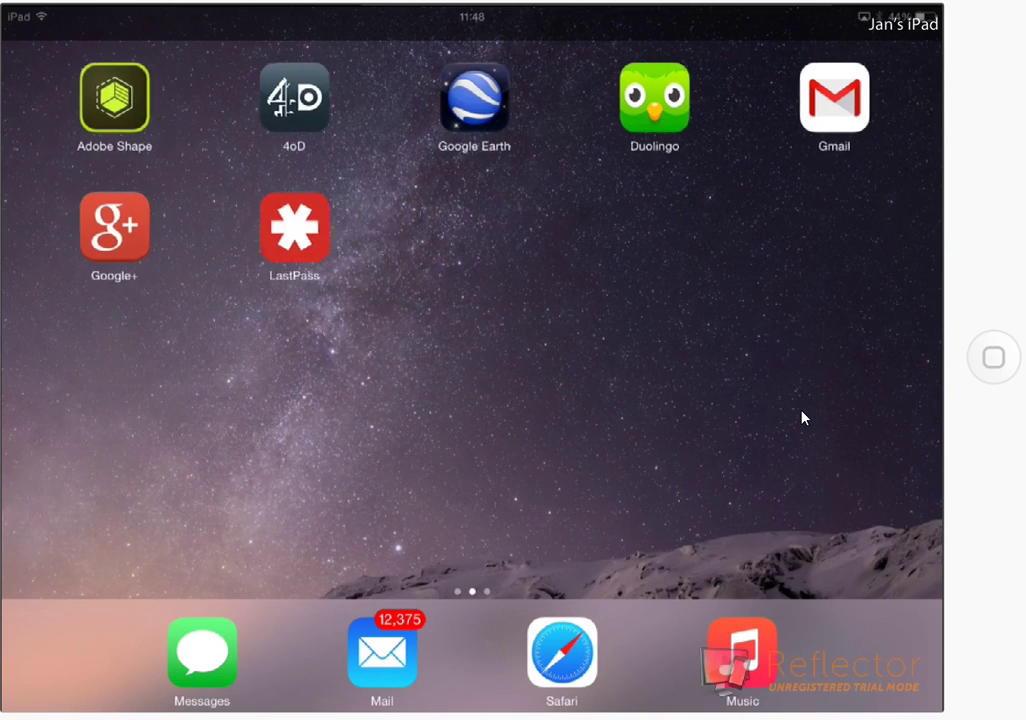
{"action": "left_click", "coordinate": [856, 114]}
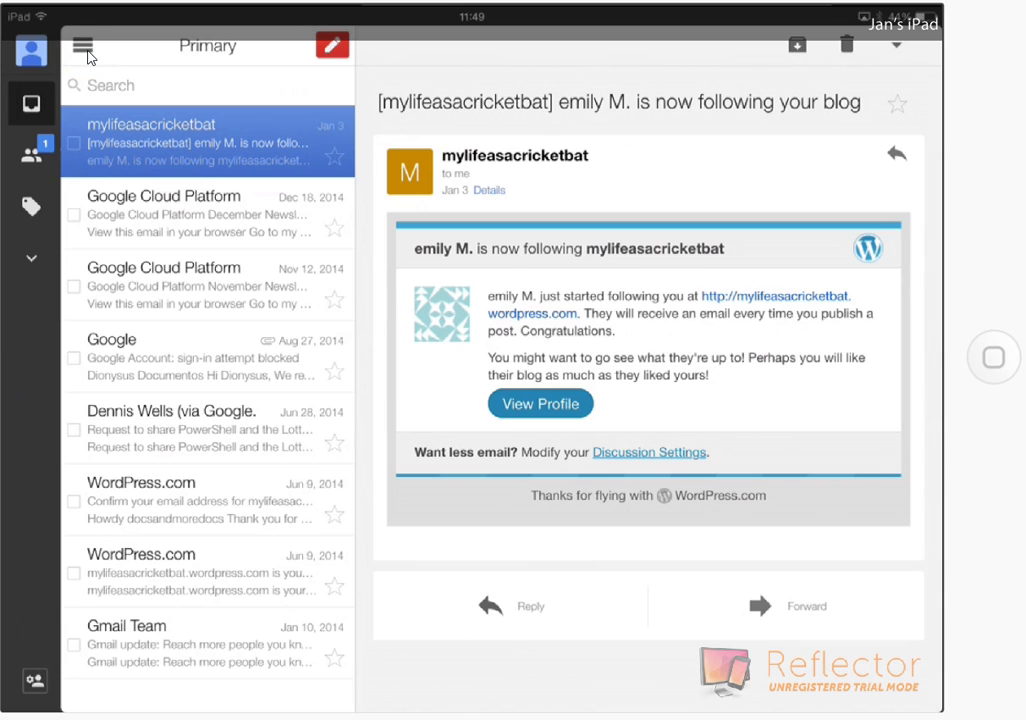
- Show, hide and reshow the mail-category panel, then choose a category from it
{"action": "left_click", "coordinate": [83, 47]}
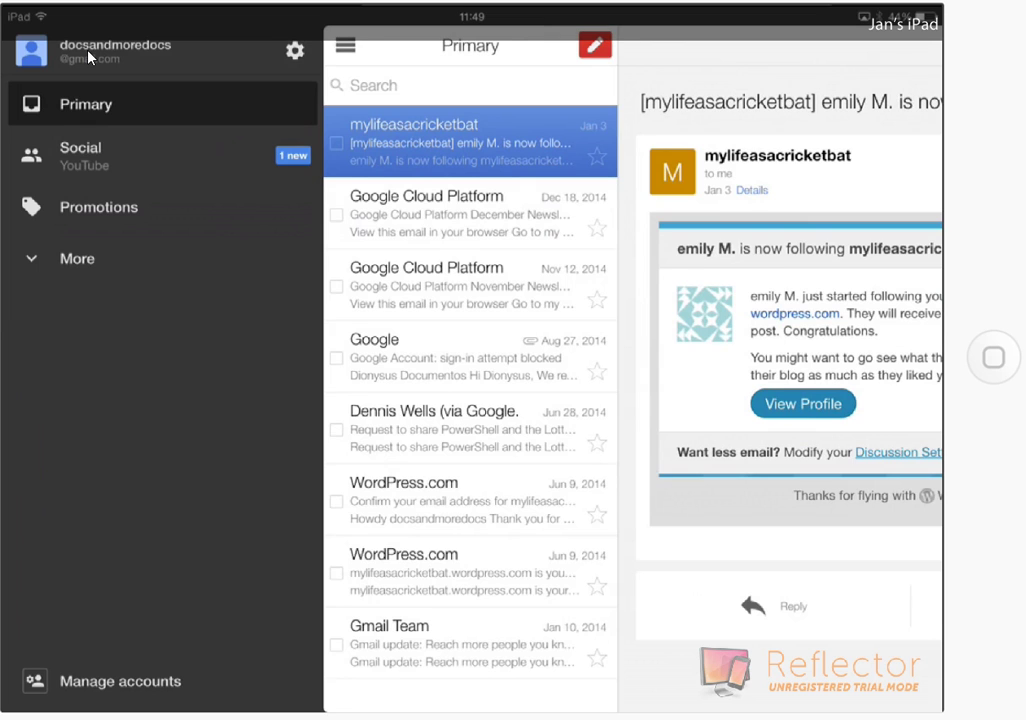
{"action": "left_click", "coordinate": [88, 57]}
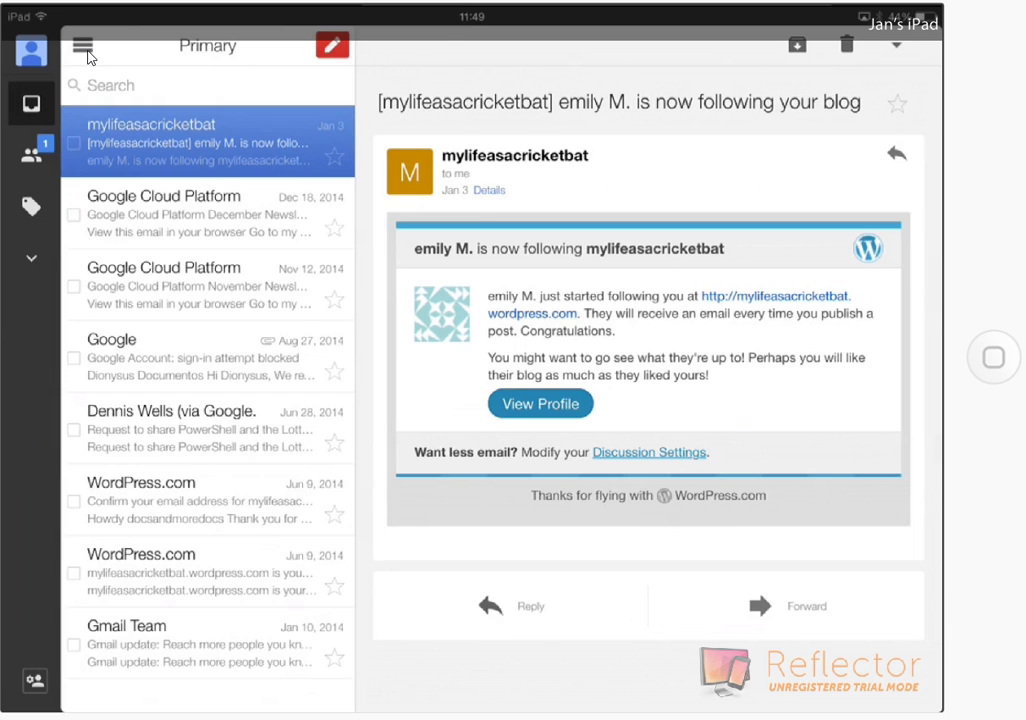
{"action": "left_click", "coordinate": [83, 47]}
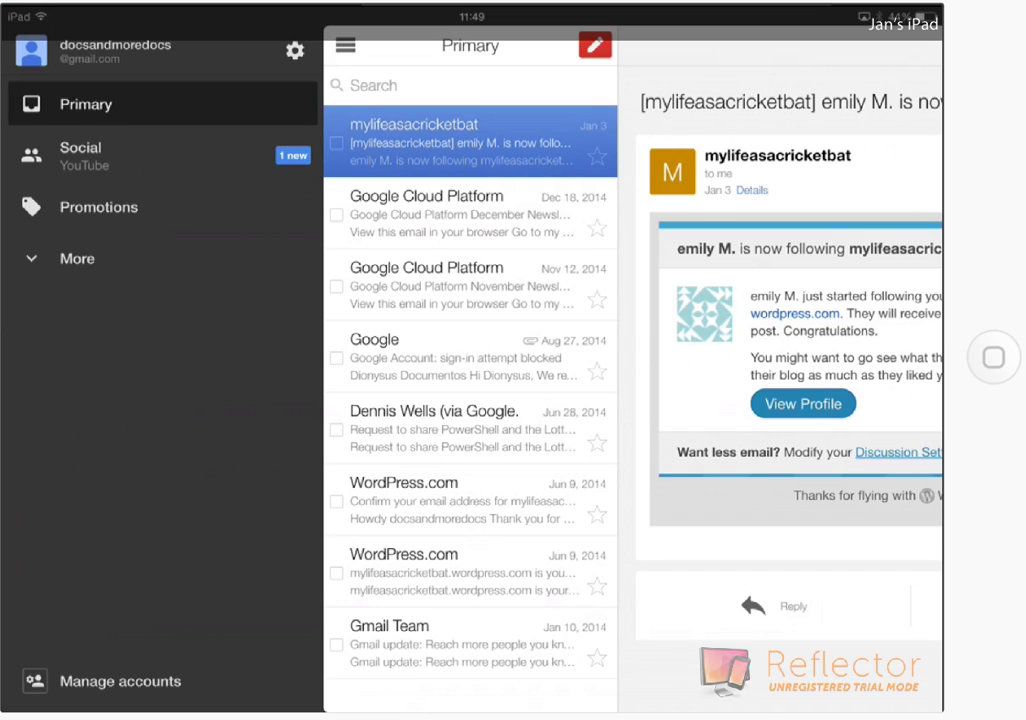
{"action": "left_click", "coordinate": [62, 108]}
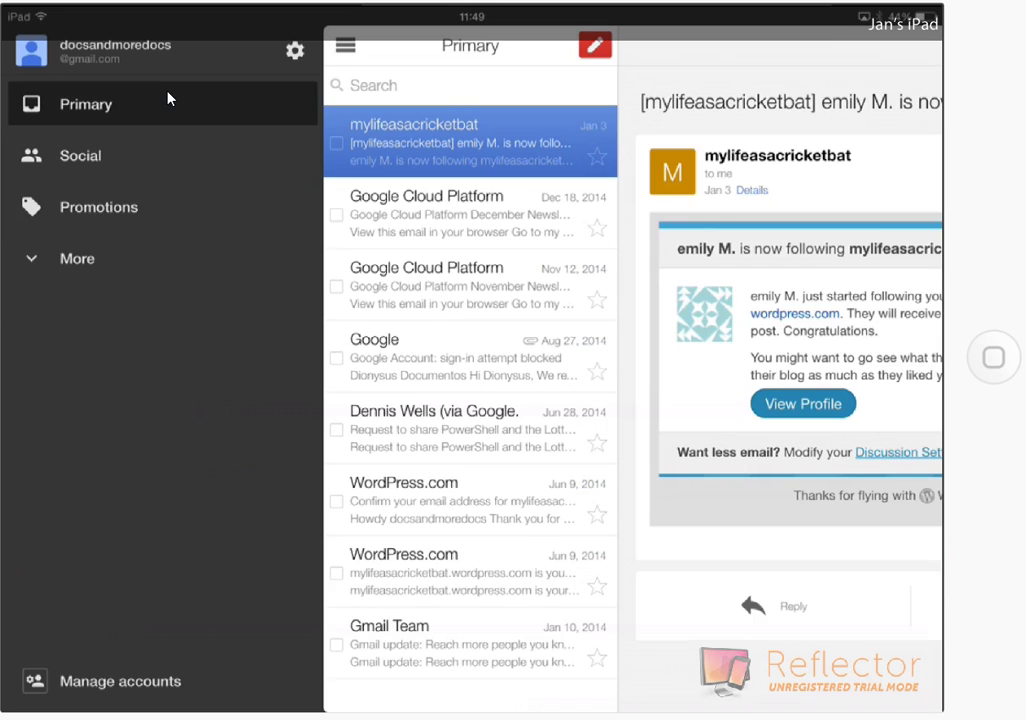
{"action": "left_click", "coordinate": [141, 104]}
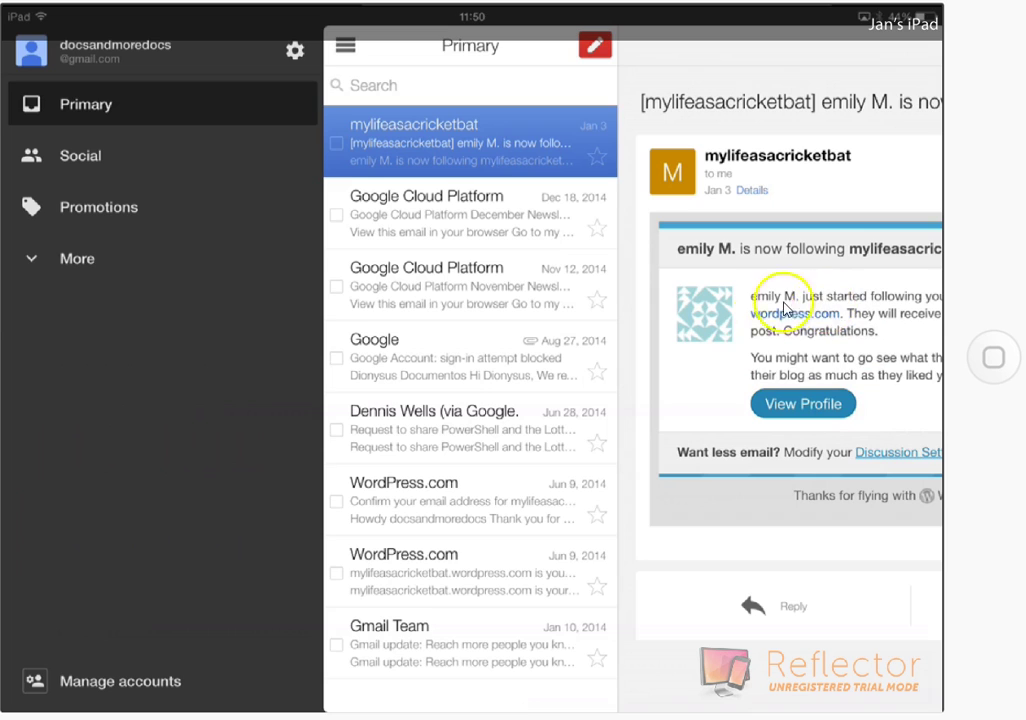
{"action": "left_click", "coordinate": [463, 147]}
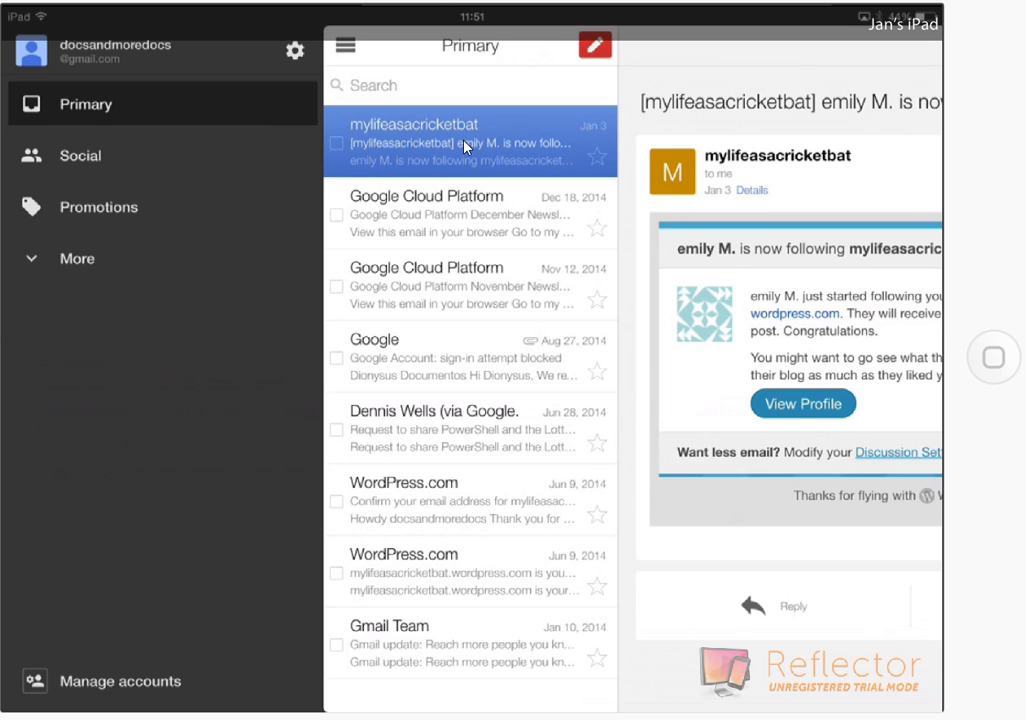
- Open the Dec 18 Google Cloud Platform newsletter and move it to the trash
{"action": "left_click", "coordinate": [463, 147]}
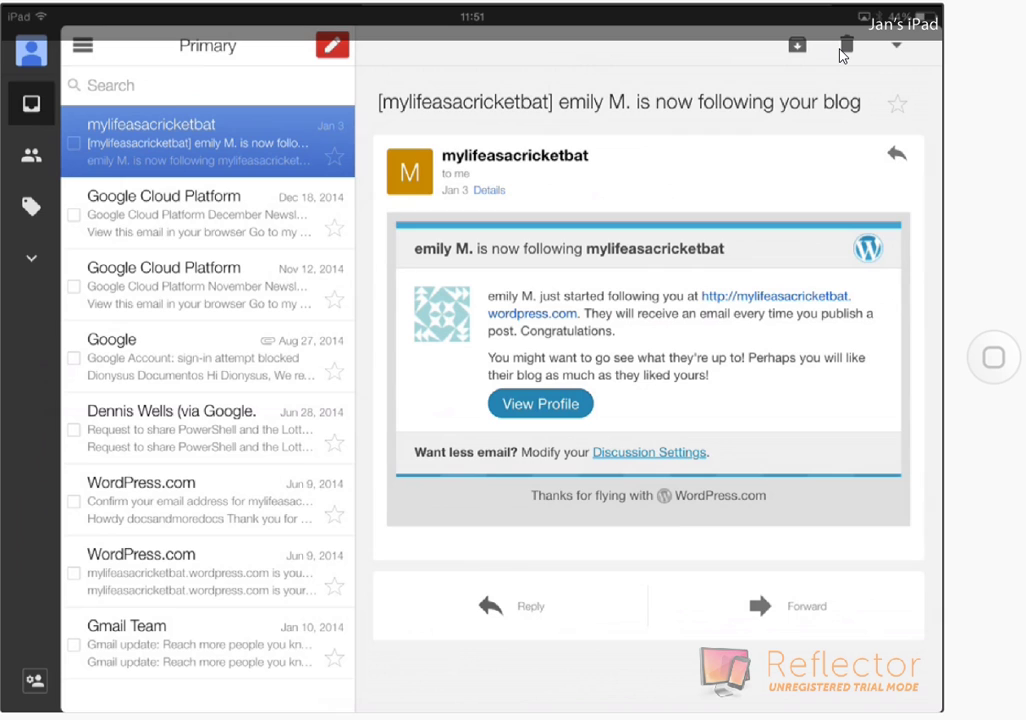
{"action": "left_click", "coordinate": [847, 44]}
{"action": "left_click", "coordinate": [63, 243]}
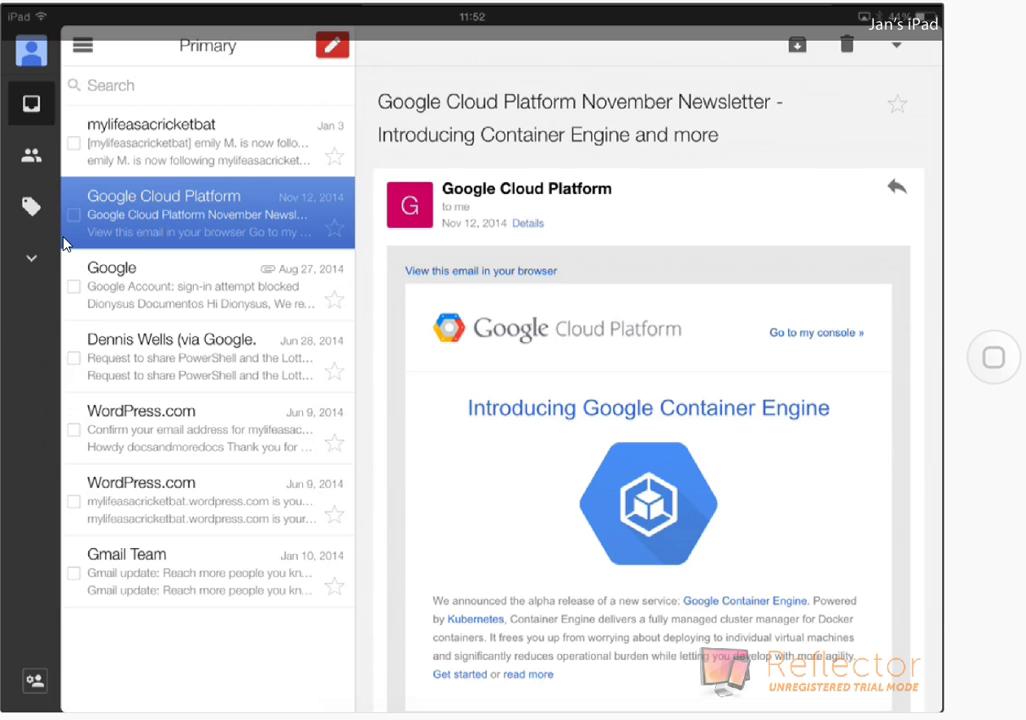
{"action": "left_click", "coordinate": [850, 50]}
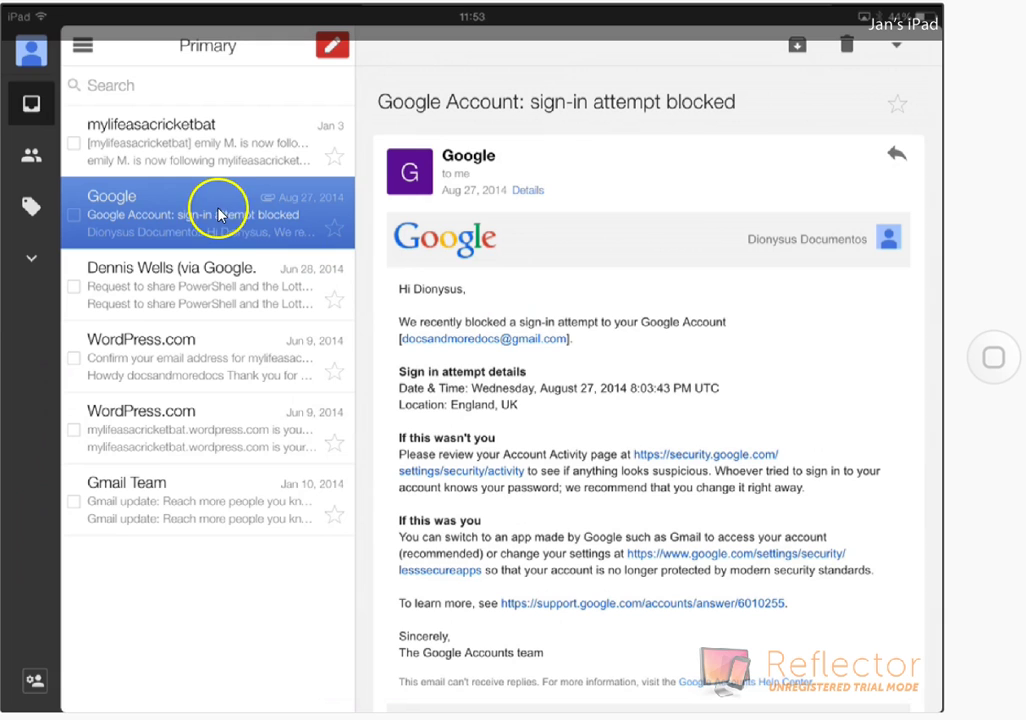
- Open the mylifeasacricketbat email announcing a new blog follower
{"action": "left_click", "coordinate": [155, 160]}
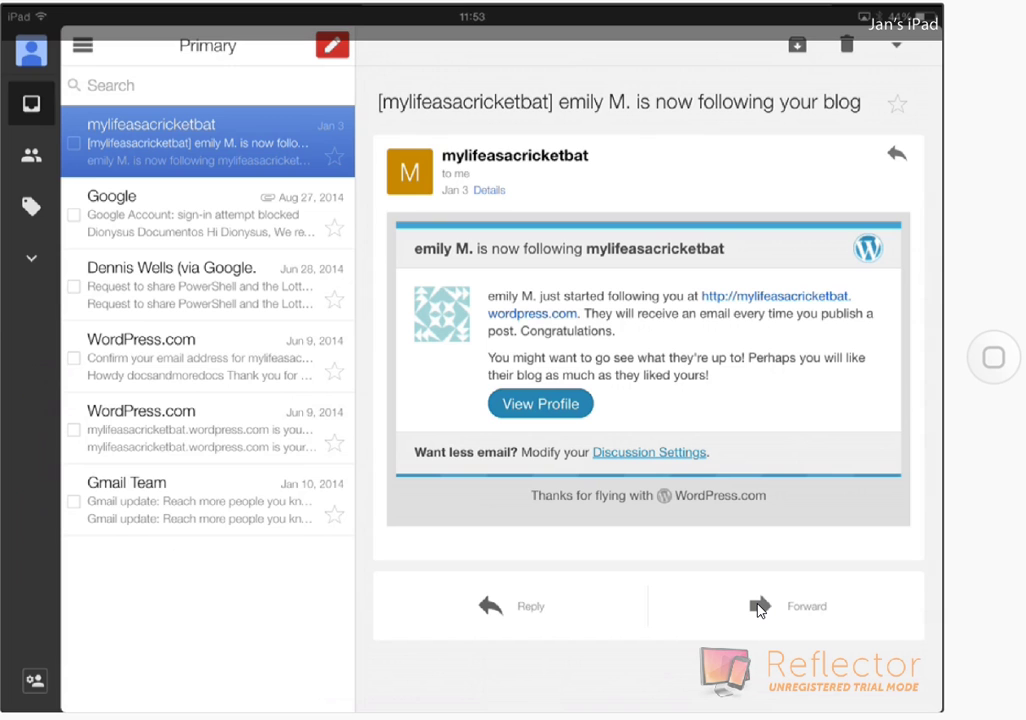
- Forward the follower email to the first contact suggested for 'D'
{"action": "left_click", "coordinate": [758, 608]}
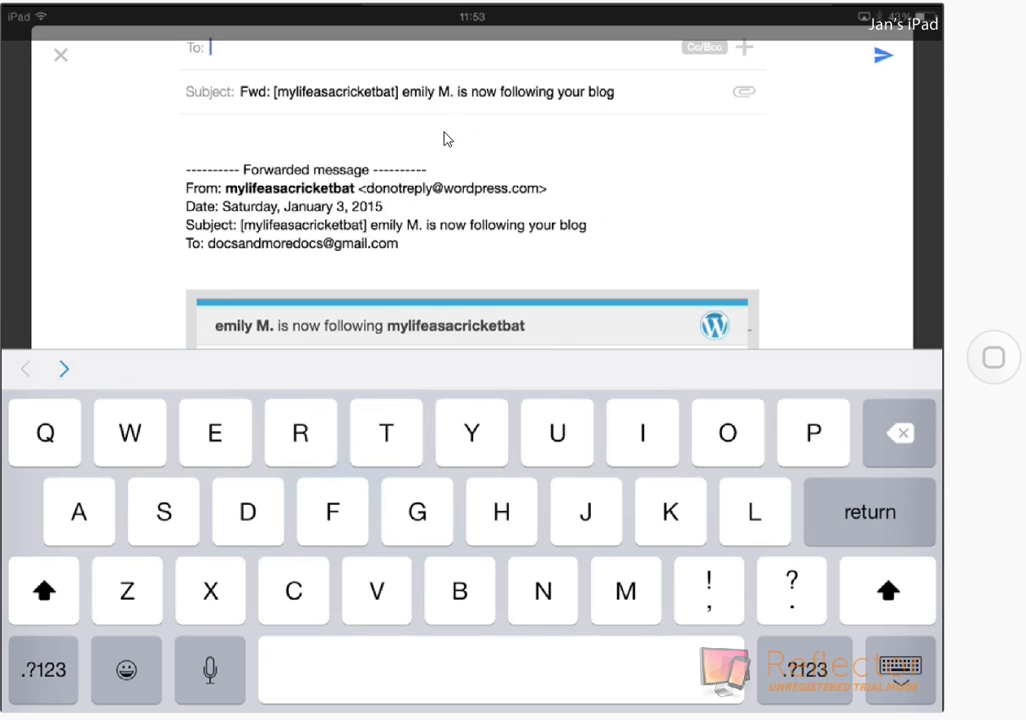
{"action": "type", "text": "D"}
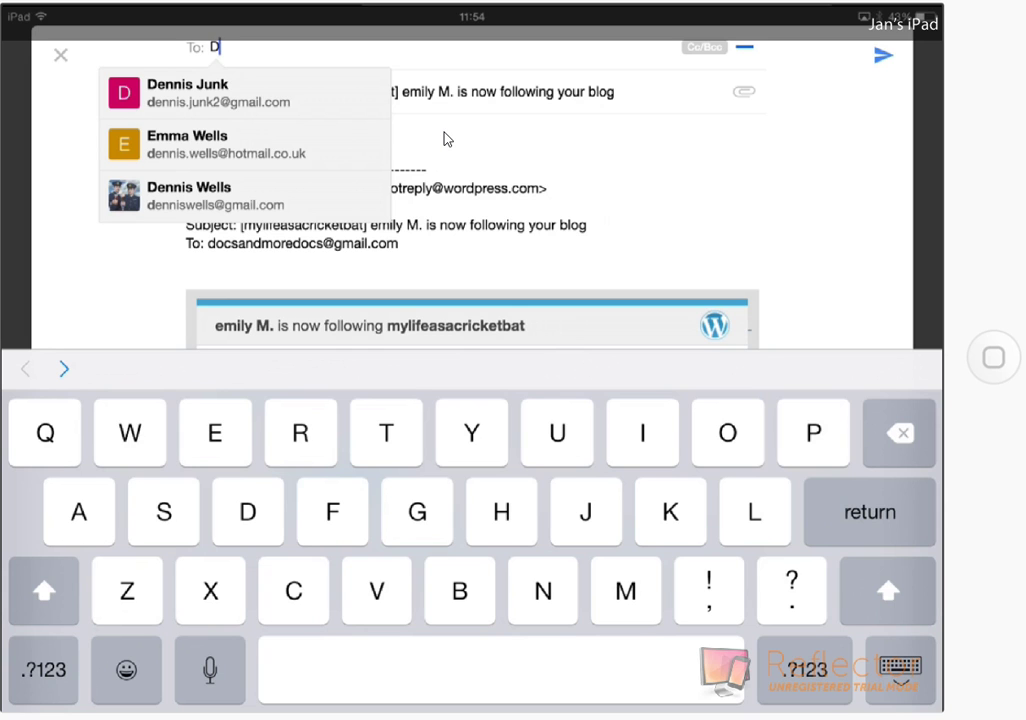
{"action": "key", "text": "Return"}
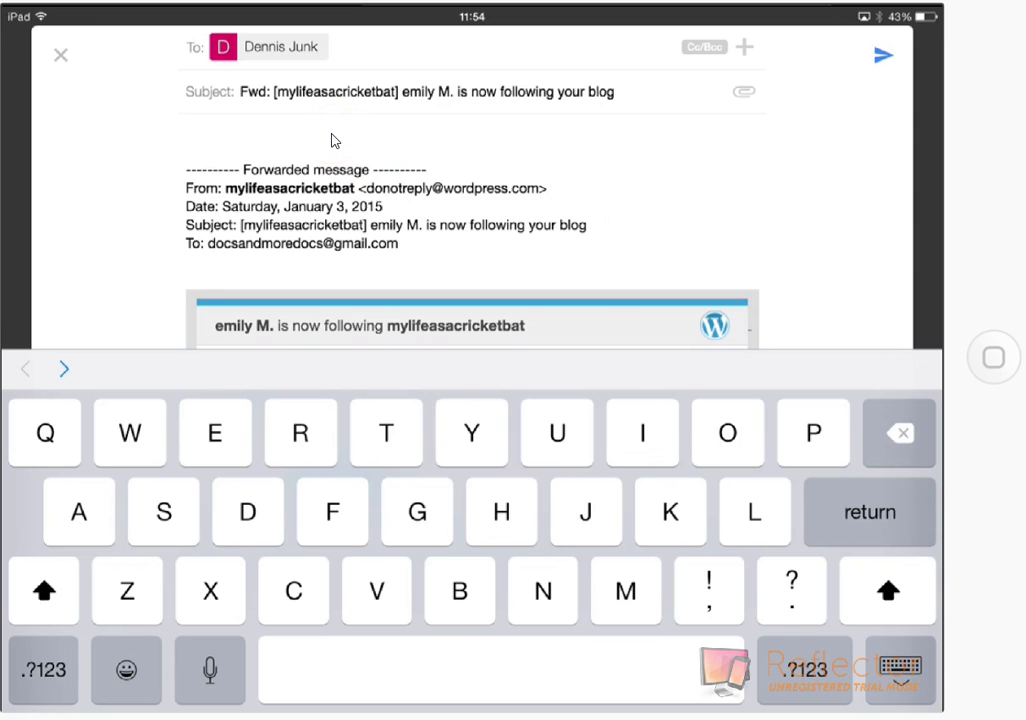
- Write 'This is a test' at the top of the forward's message body
{"action": "left_click", "coordinate": [333, 140]}
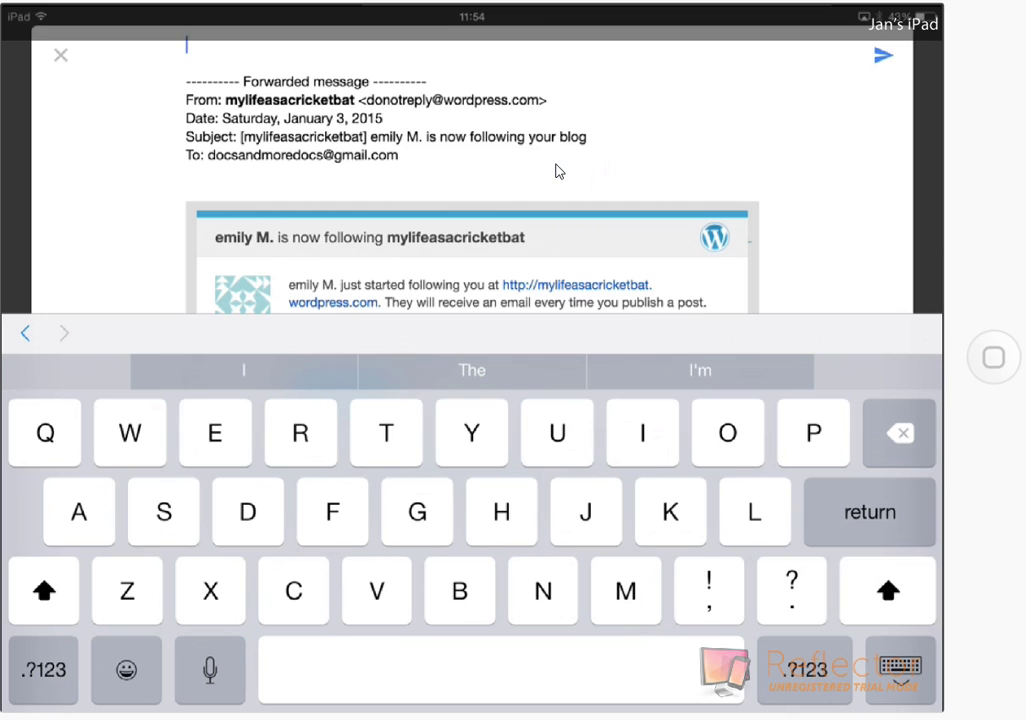
{"action": "type", "text": "This"}
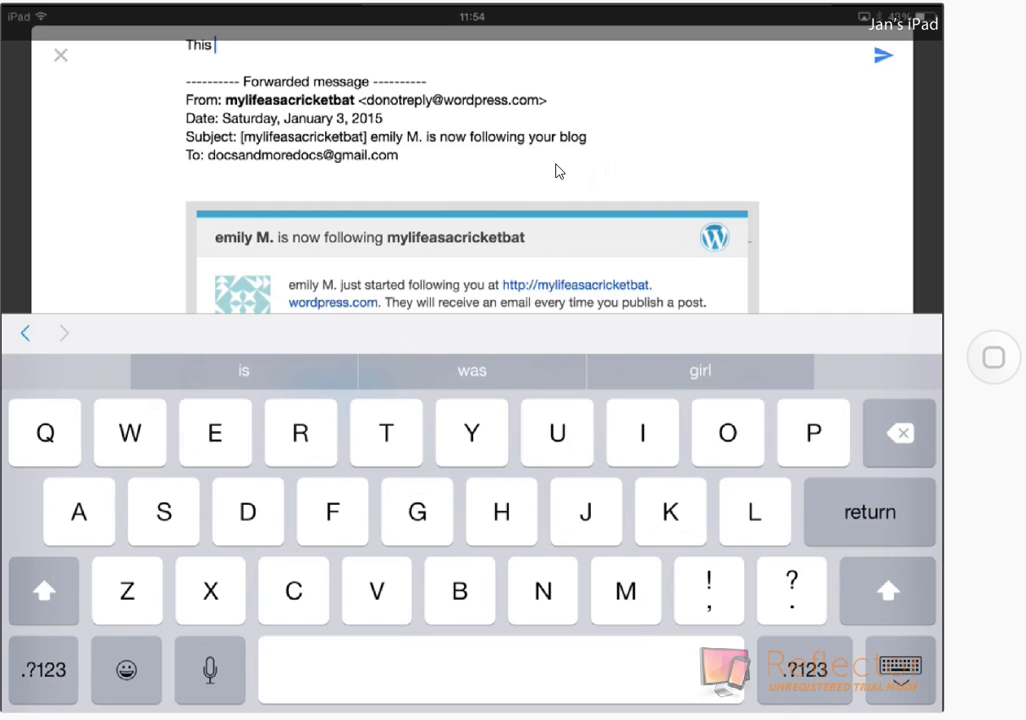
{"action": "type", "text": "i"}
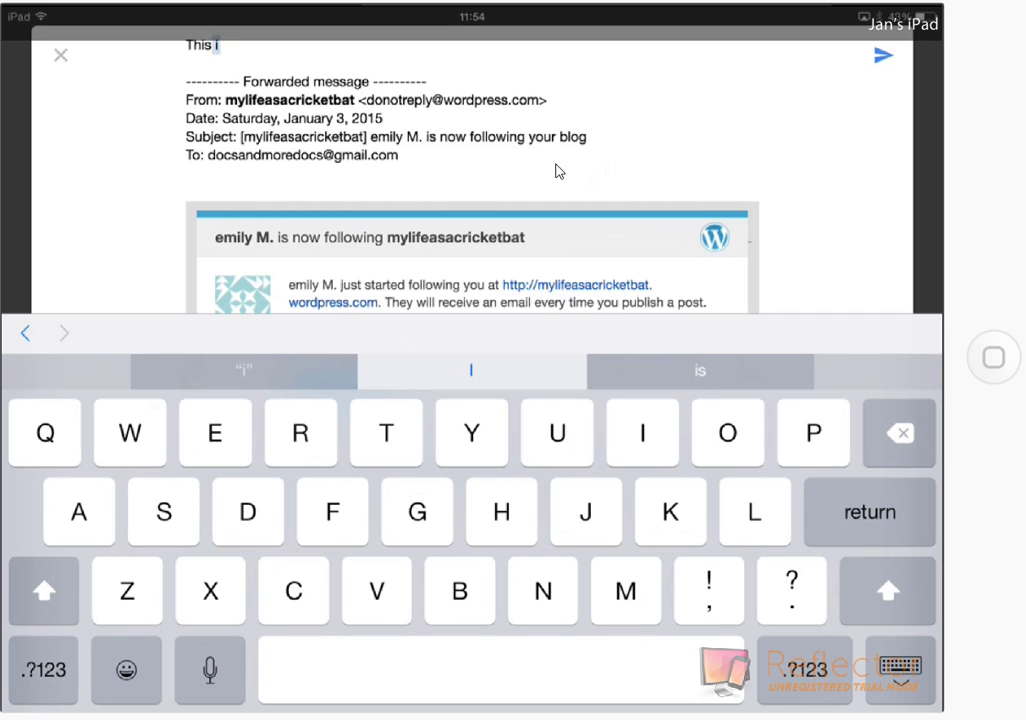
{"action": "type", "text": "s "}
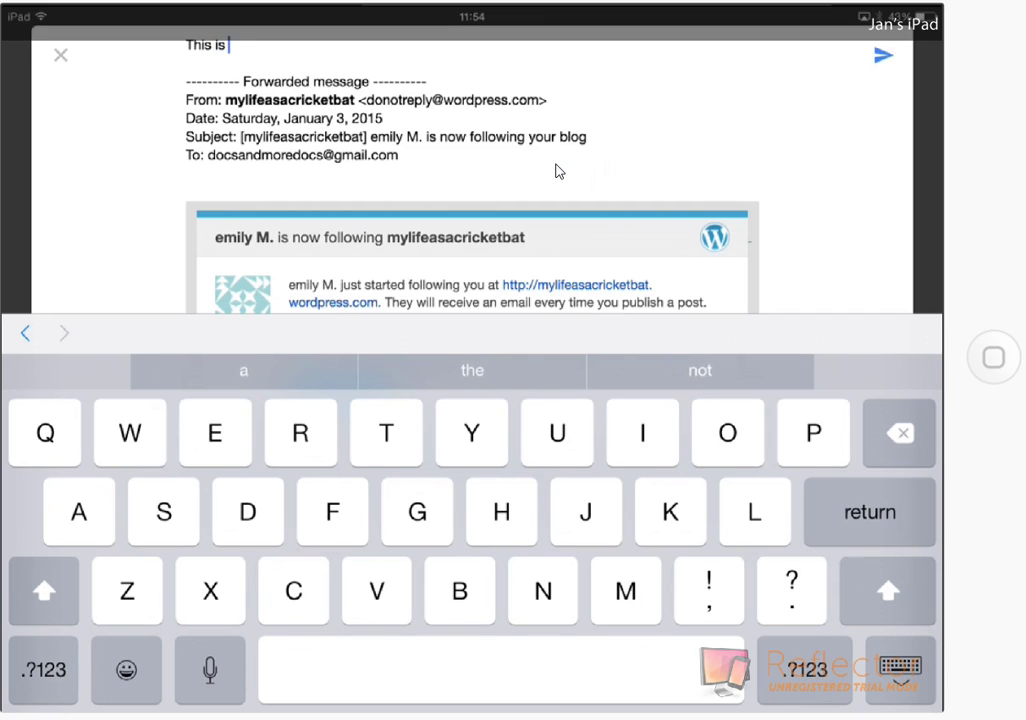
{"action": "type", "text": "a t"}
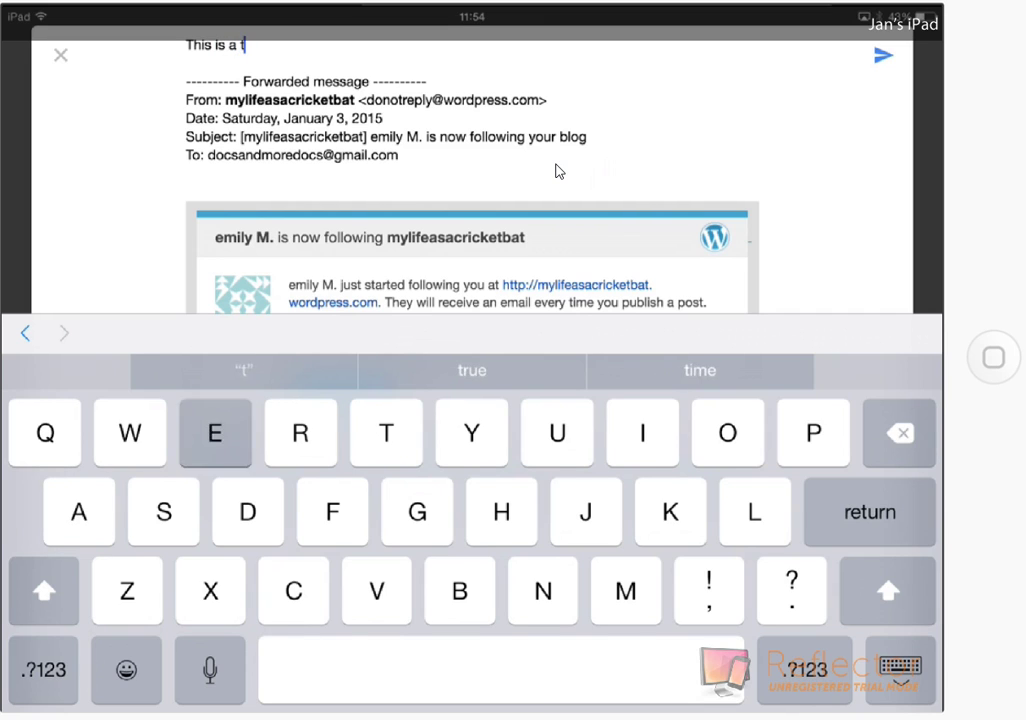
{"action": "type", "text": "es"}
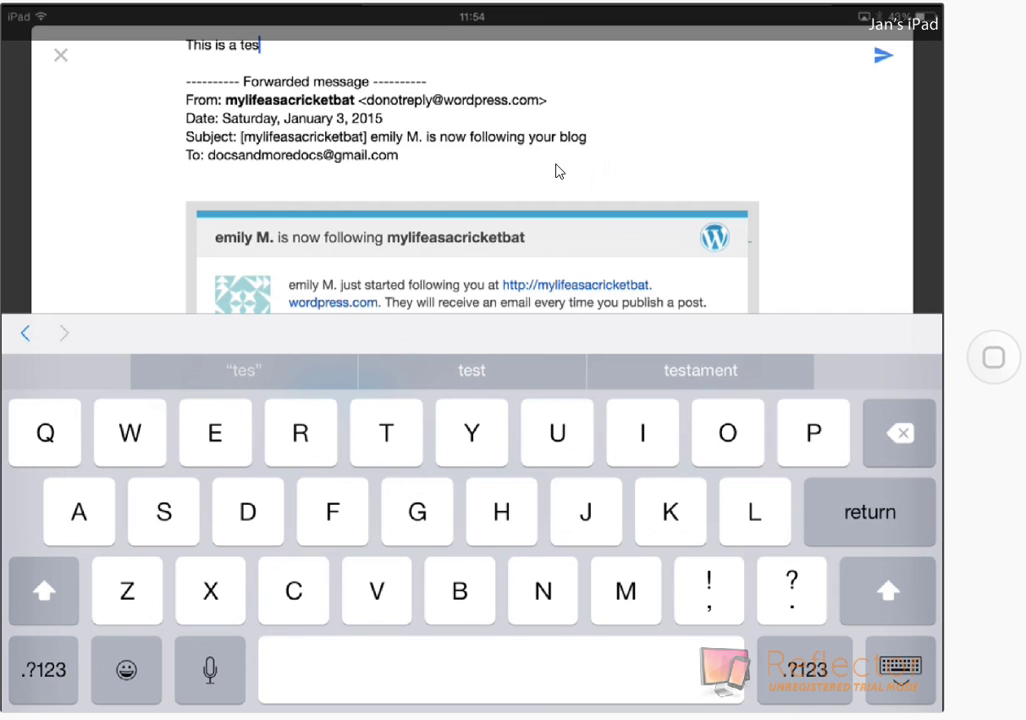
{"action": "type", "text": "t"}
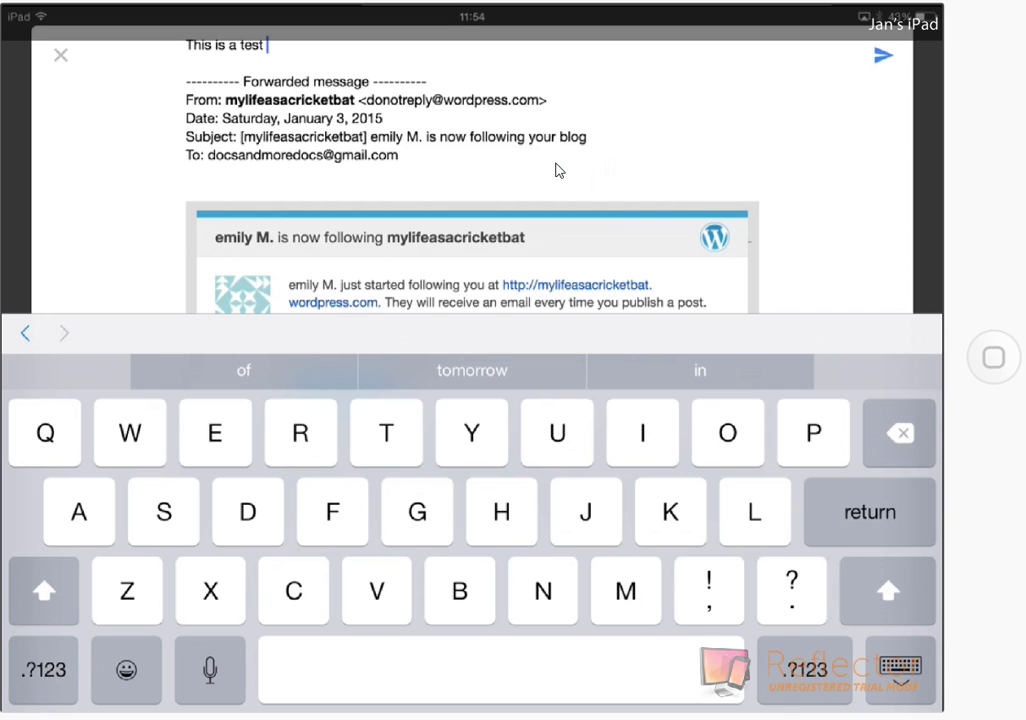
{"action": "left_click", "coordinate": [975, 205]}
- Send the 'This is a test' forward of the follower email
{"action": "left_click", "coordinate": [877, 60]}
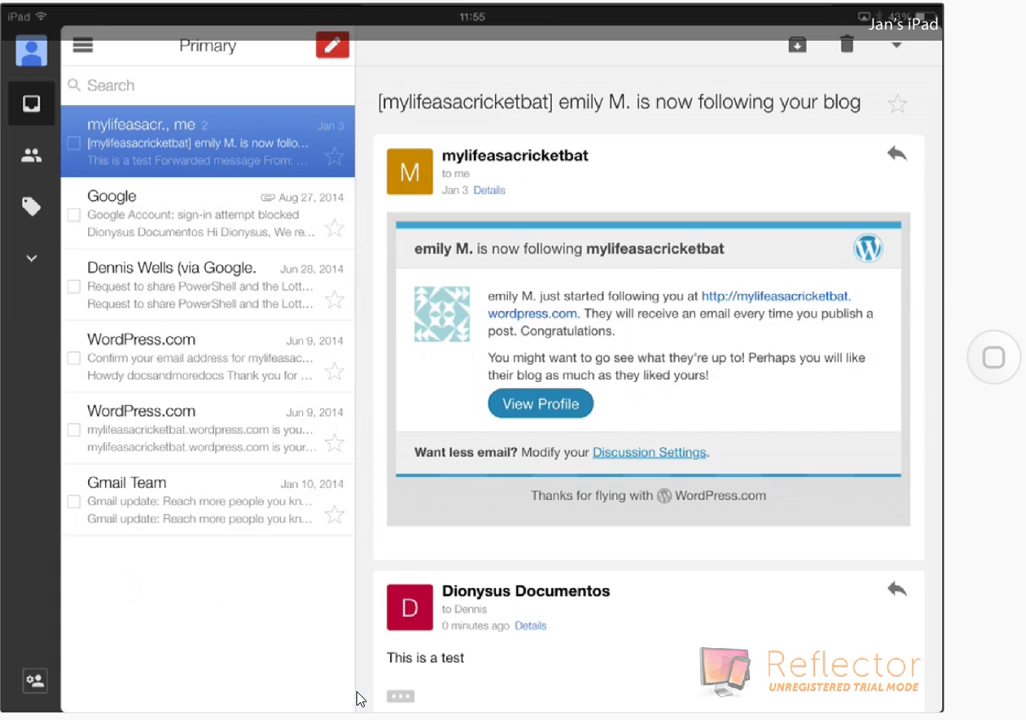
{"action": "scroll", "coordinate": [648, 400], "scroll_direction": "down", "scroll_amount": 3}
{"action": "scroll", "coordinate": [648, 400], "scroll_direction": "up", "scroll_amount": 2}
{"action": "scroll", "coordinate": [585, 447], "scroll_direction": "down", "scroll_amount": 3}
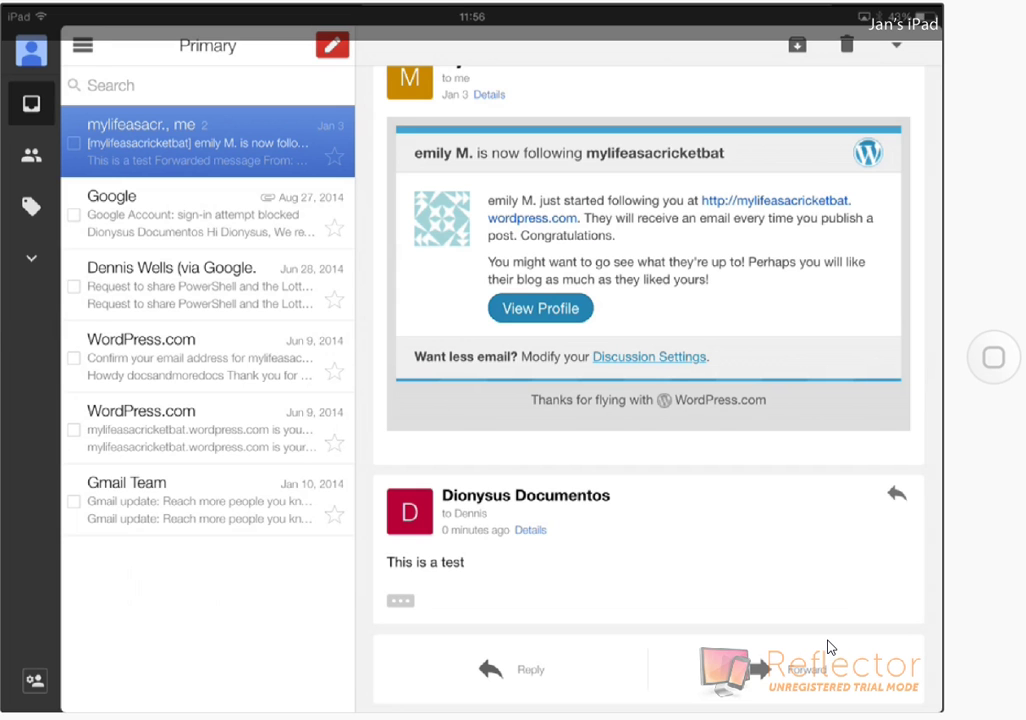
- Reply to the sent test message with the text 'Are you really?'
{"action": "left_click", "coordinate": [828, 648]}
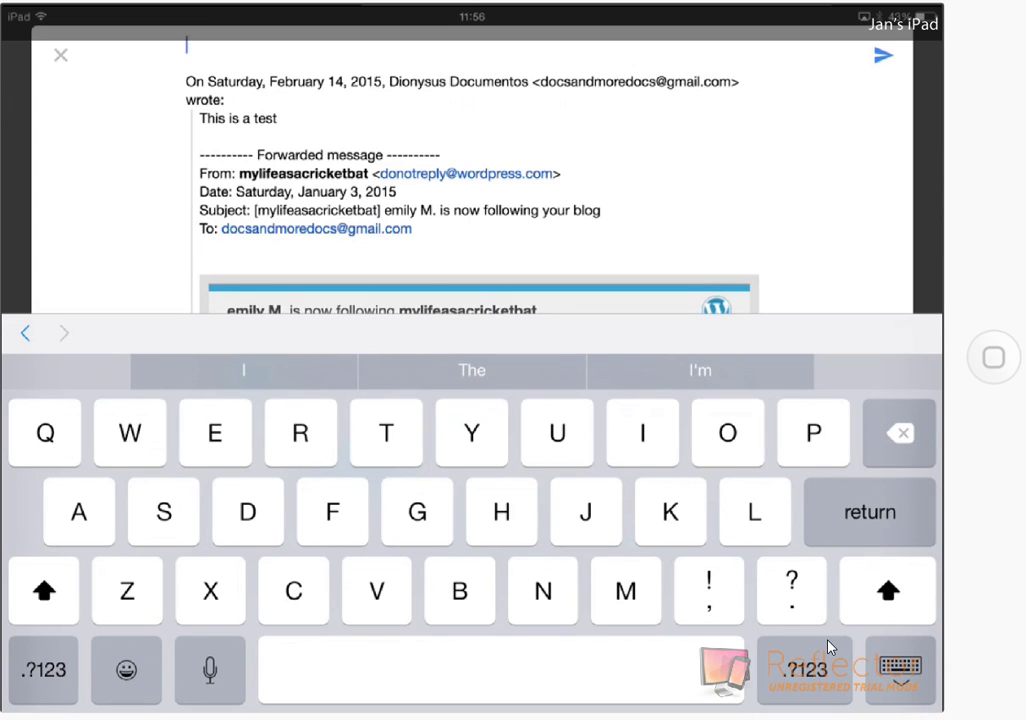
{"action": "scroll", "coordinate": [470, 180], "scroll_direction": "up", "scroll_amount": 2}
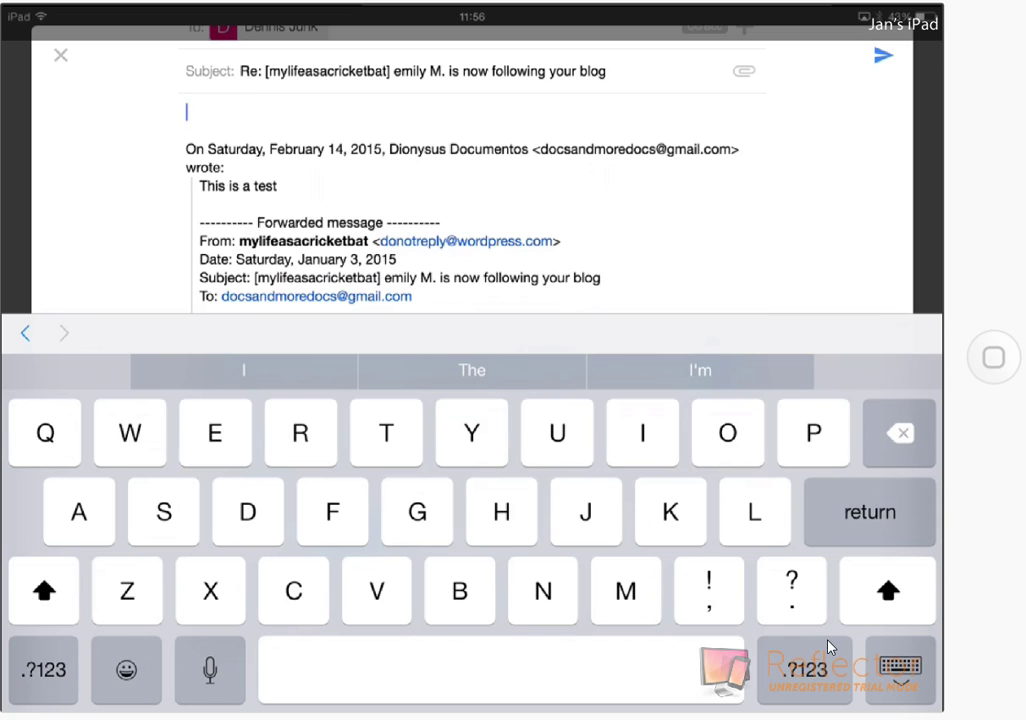
{"action": "type", "text": "Are"}
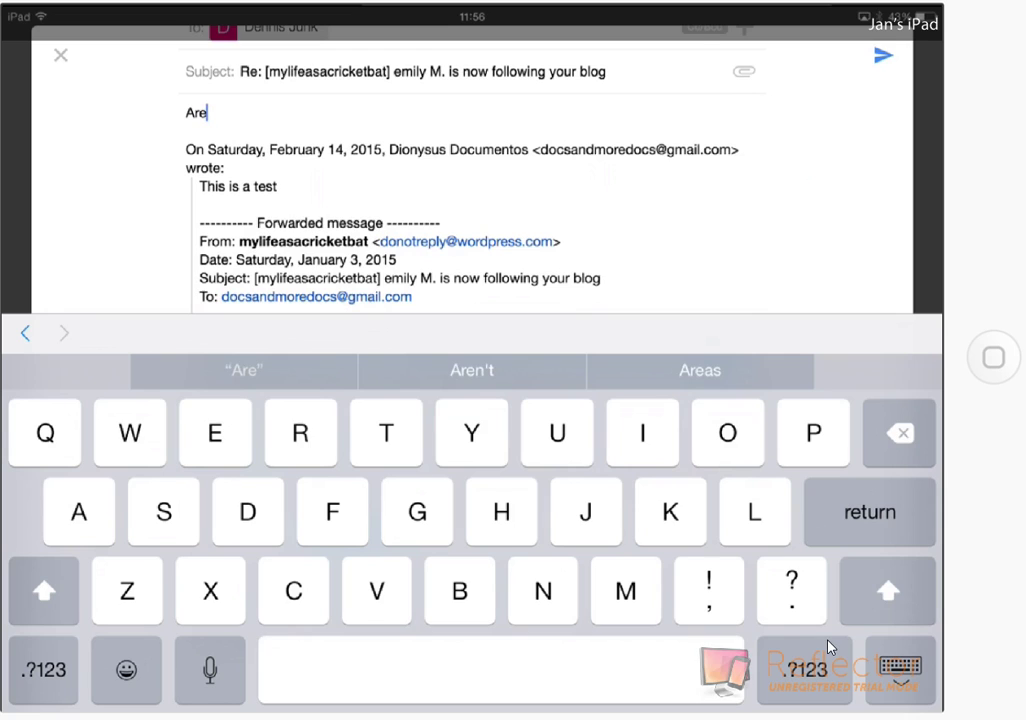
{"action": "type", "text": " y"}
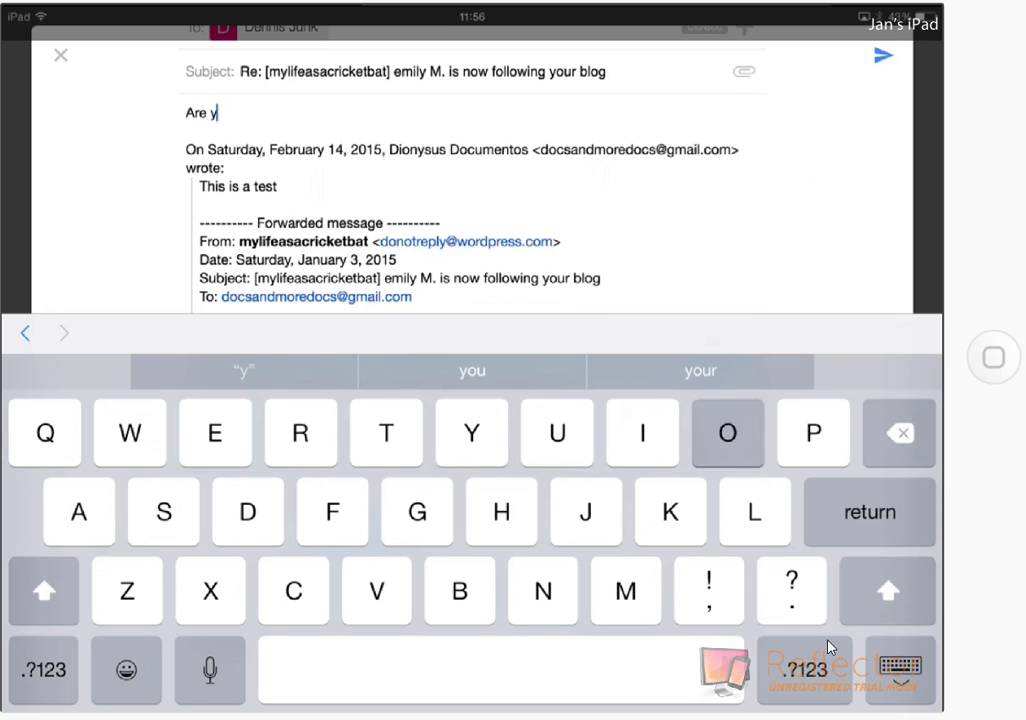
{"action": "type", "text": "ou re"}
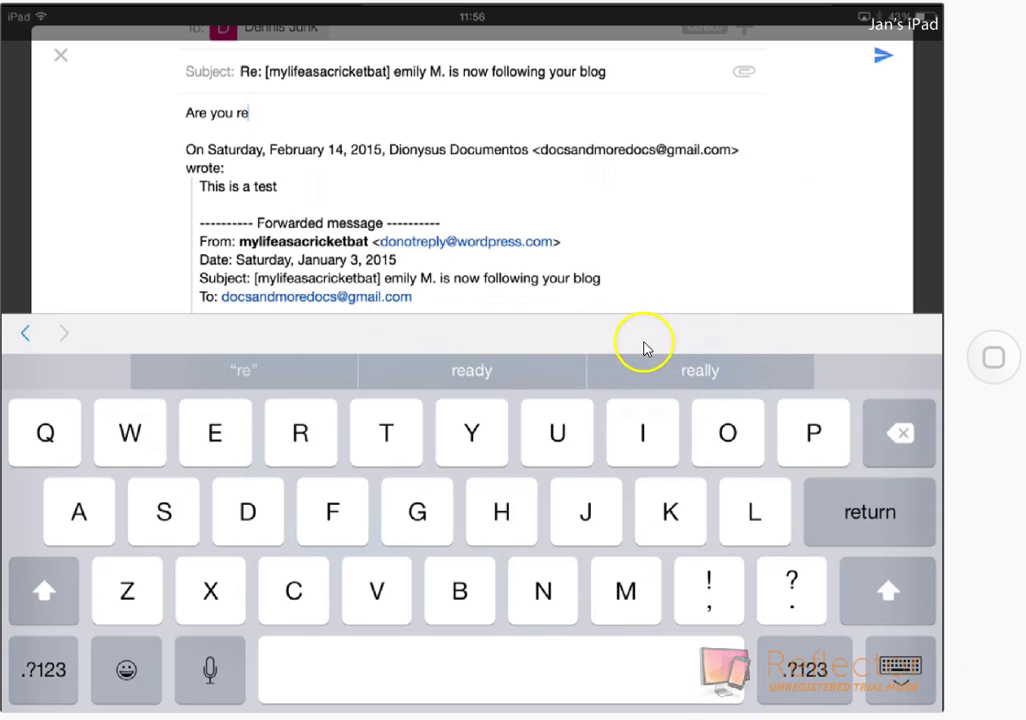
{"action": "left_click", "coordinate": [741, 381]}
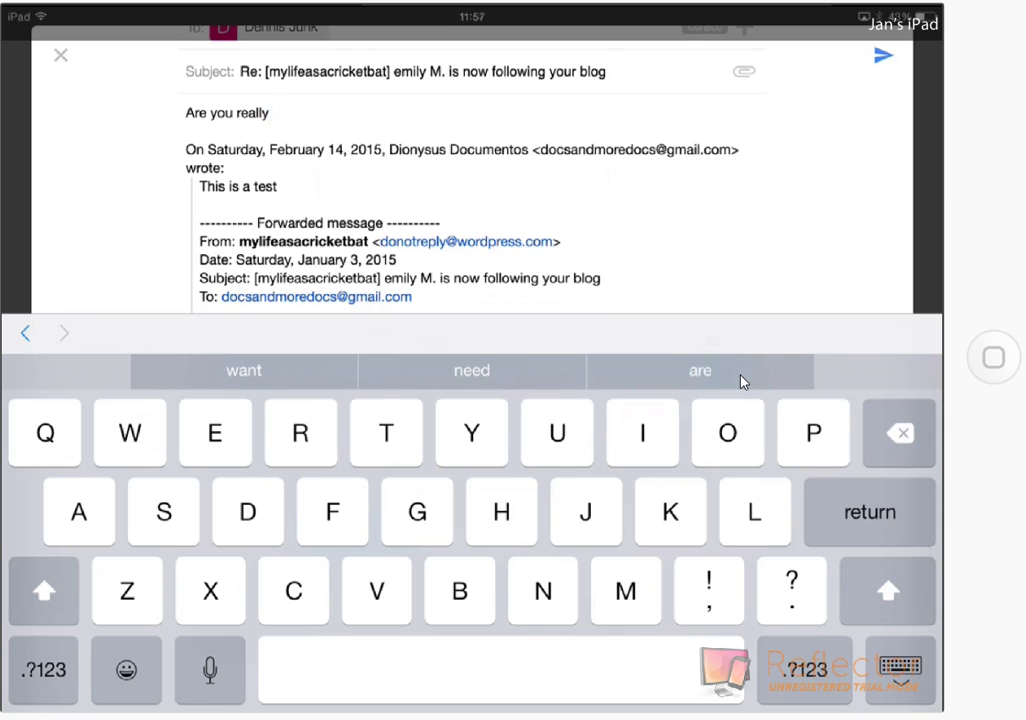
{"action": "key", "text": "shift"}
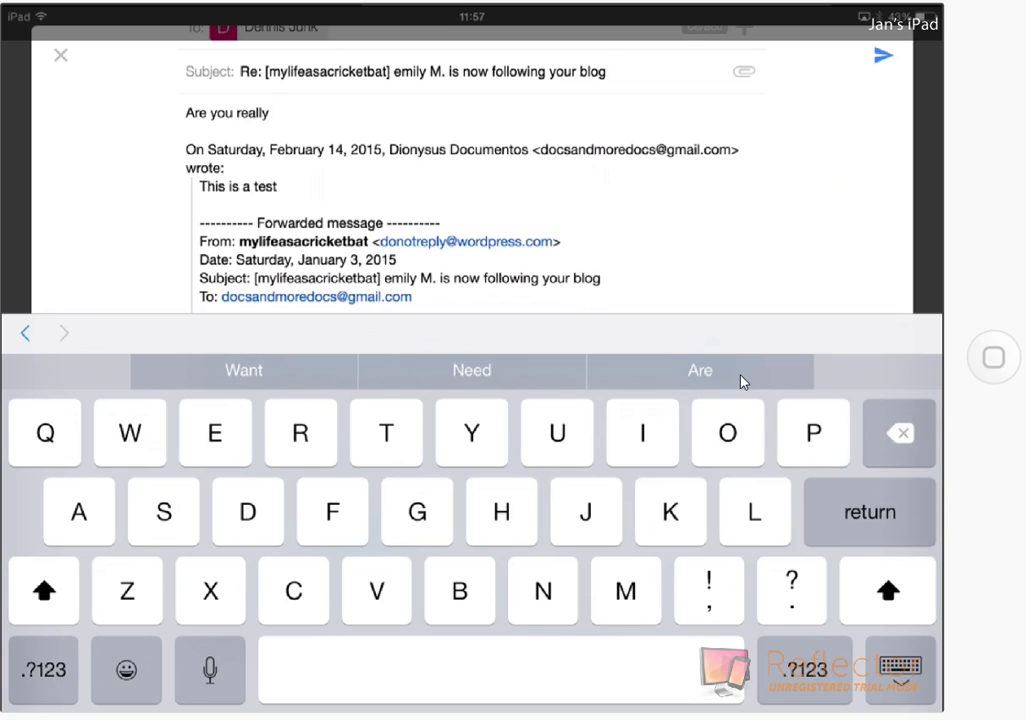
{"action": "type", "text": "?"}
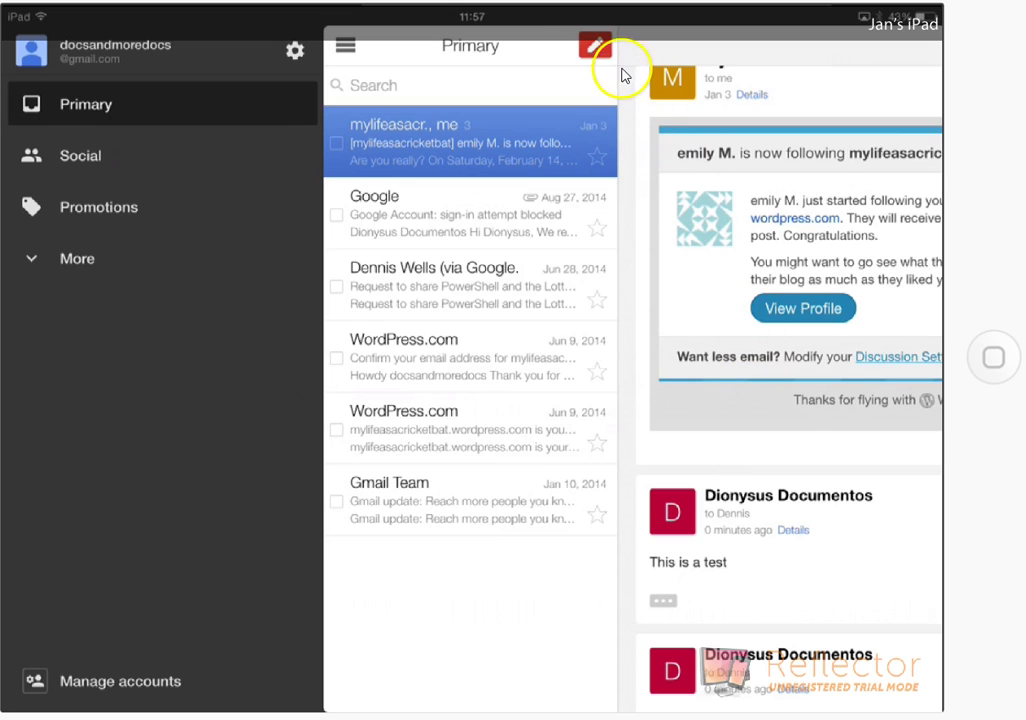
- Start a new email and add the contact suggested for 'D' as the recipient
{"action": "left_click", "coordinate": [592, 46]}
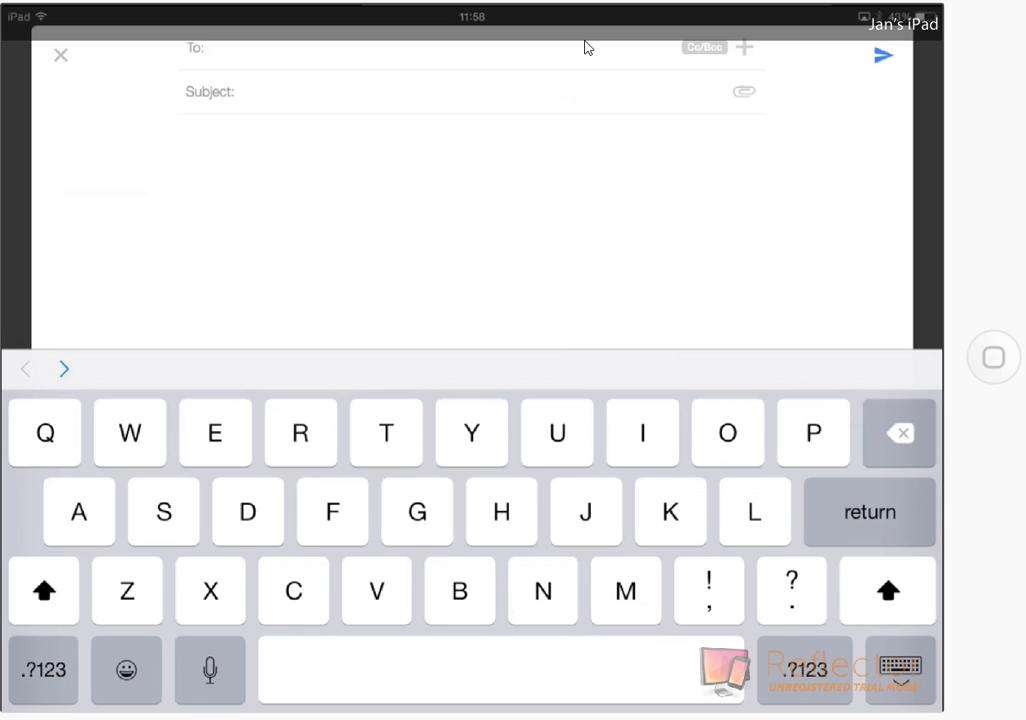
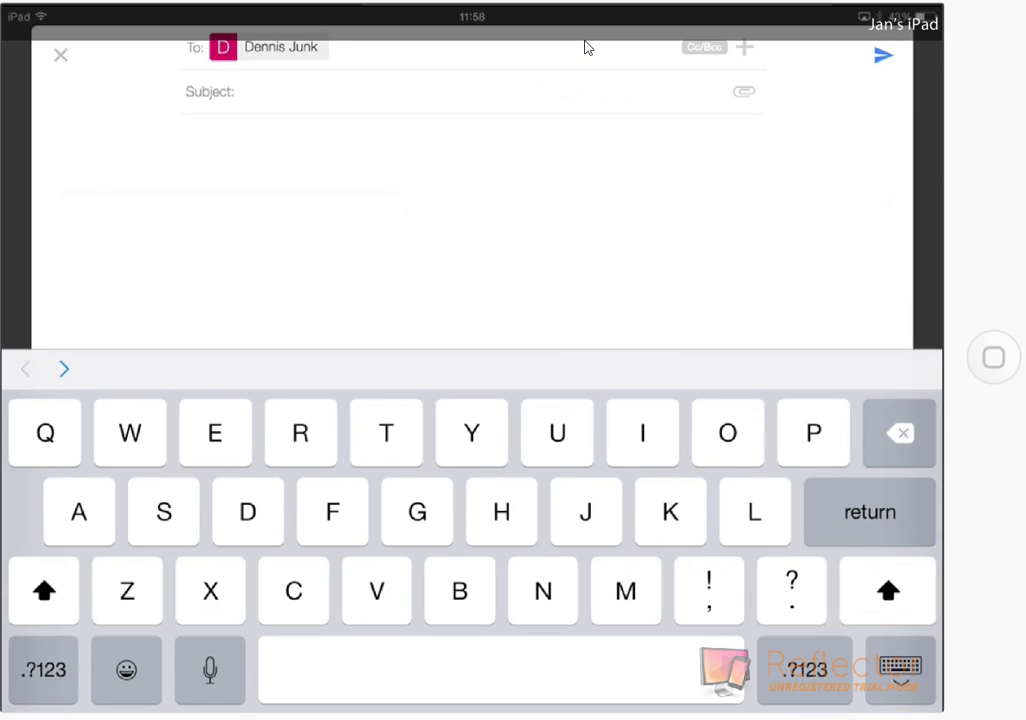
- Enter 'It is raining' as the subject of the new email
{"action": "key", "text": "Return"}
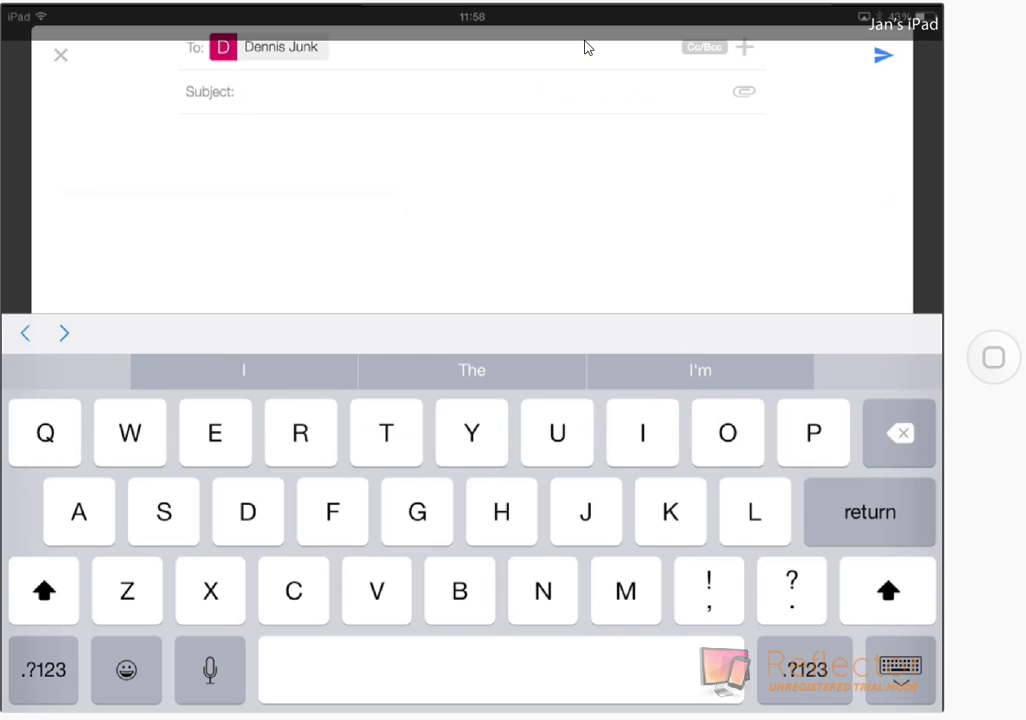
{"action": "type", "text": "It "}
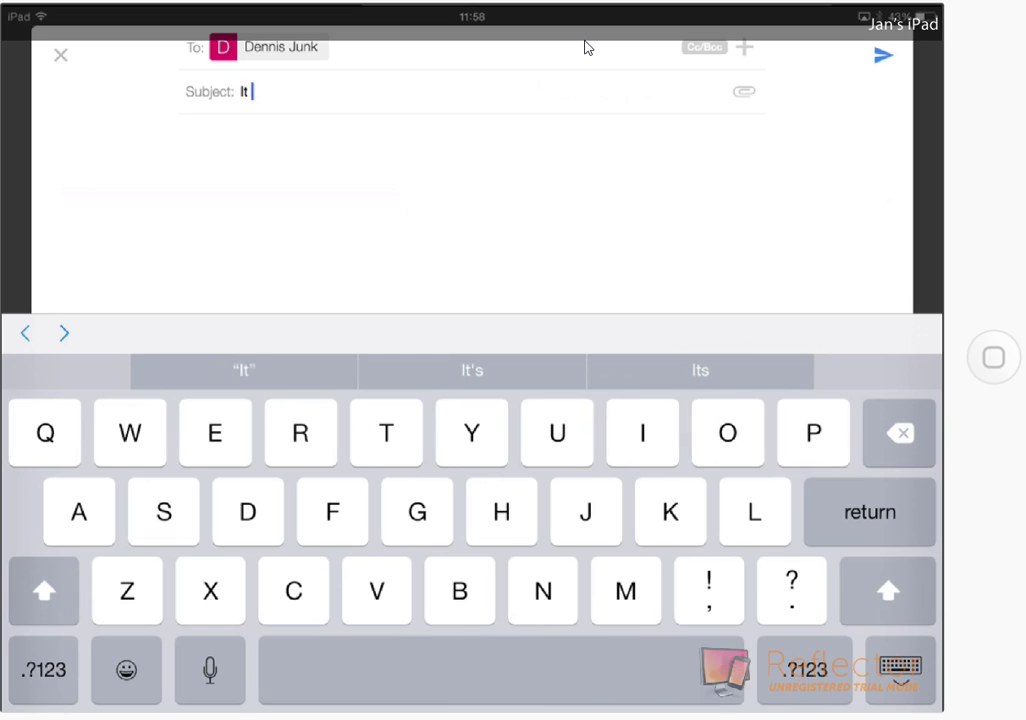
{"action": "type", "text": "i"}
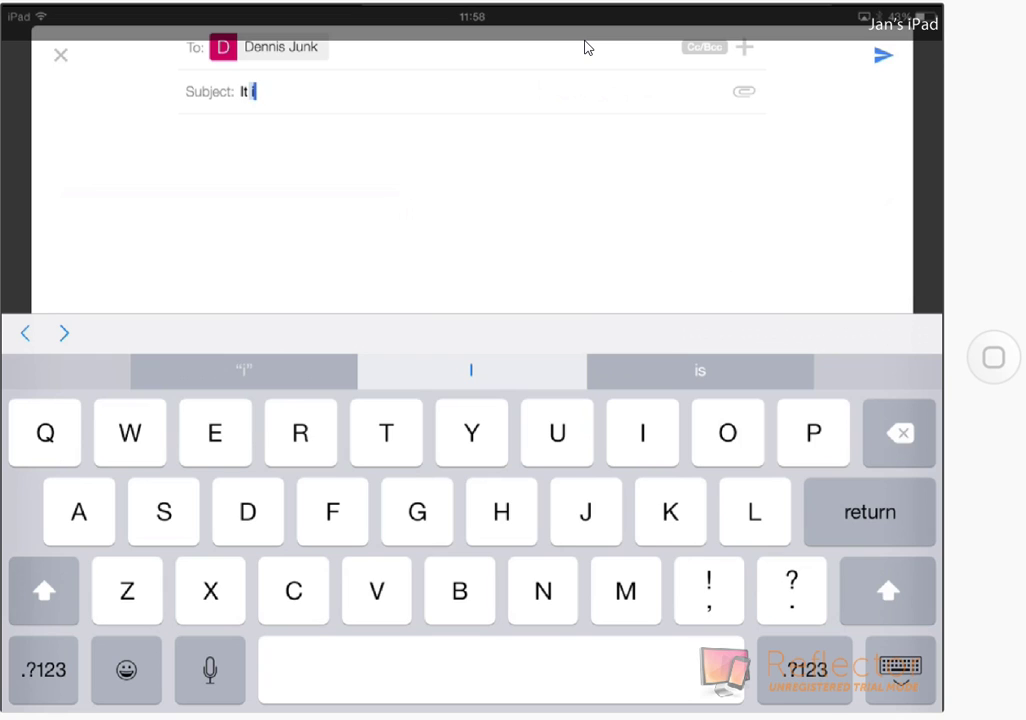
{"action": "type", "text": "s ra"}
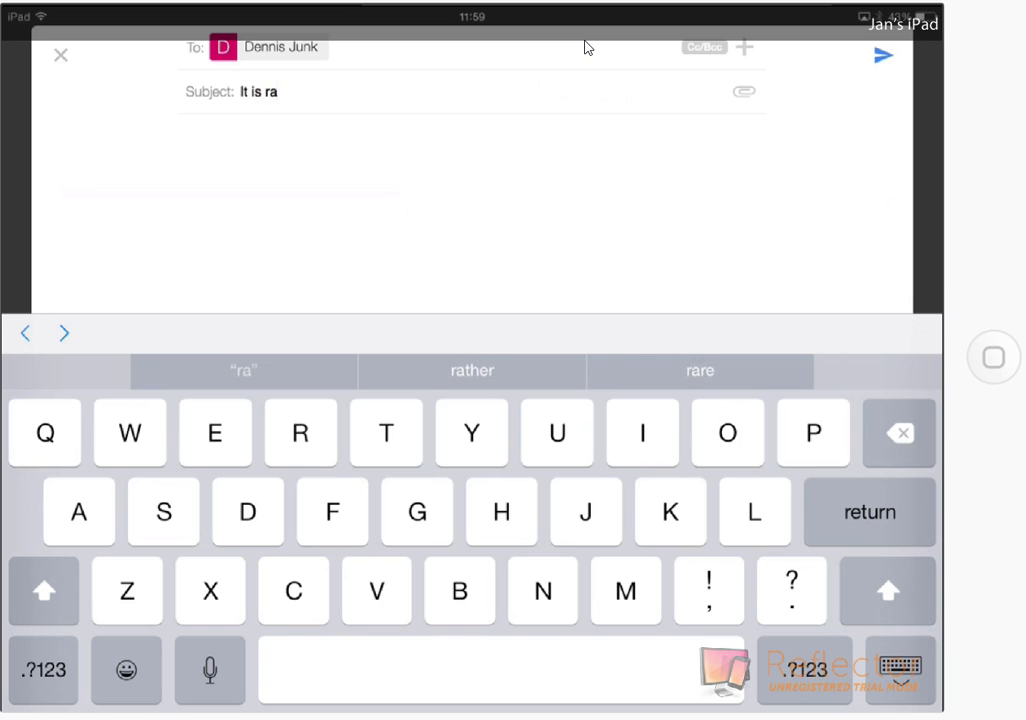
{"action": "type", "text": "i"}
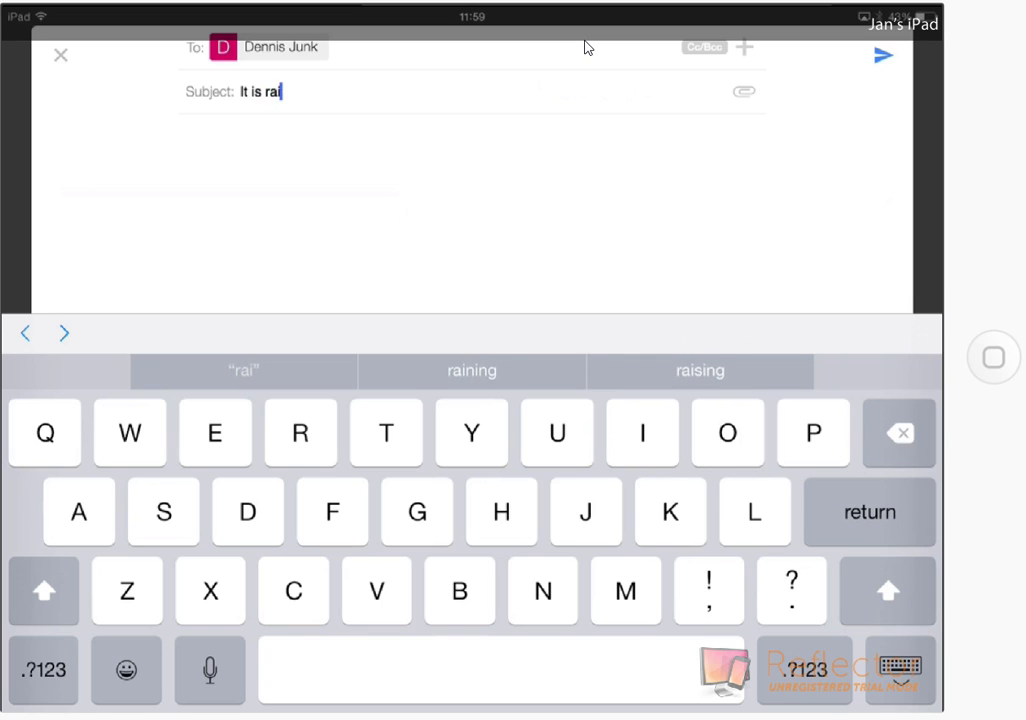
{"action": "type", "text": "ning"}
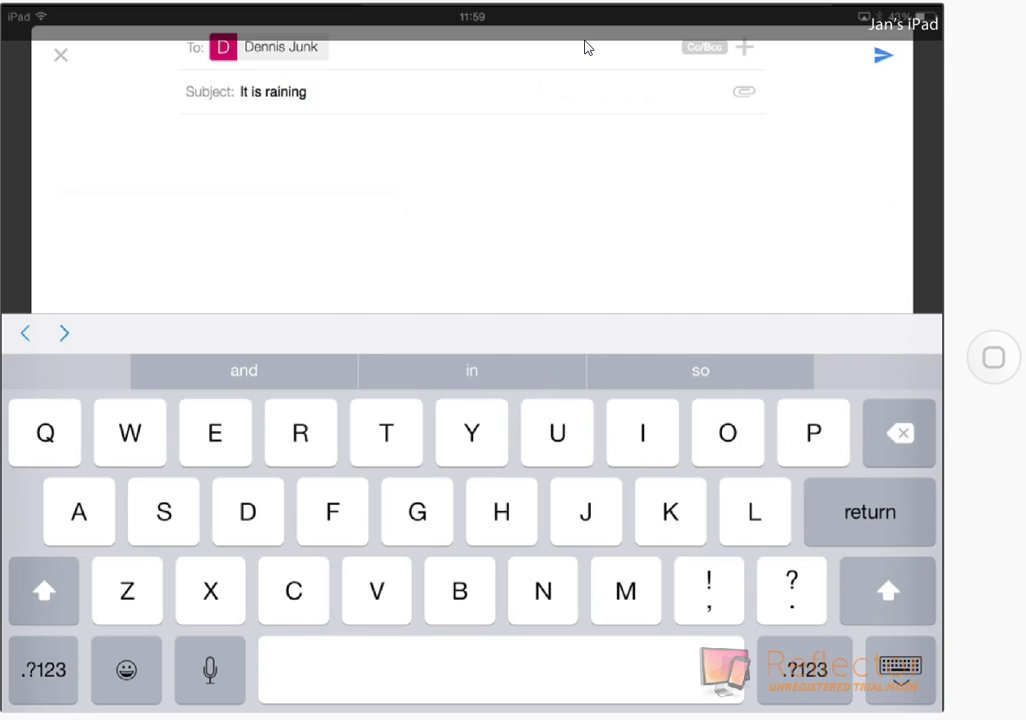
- Write 'whatever' as the message body and send the 'It is raining' email
{"action": "key", "text": "Return"}
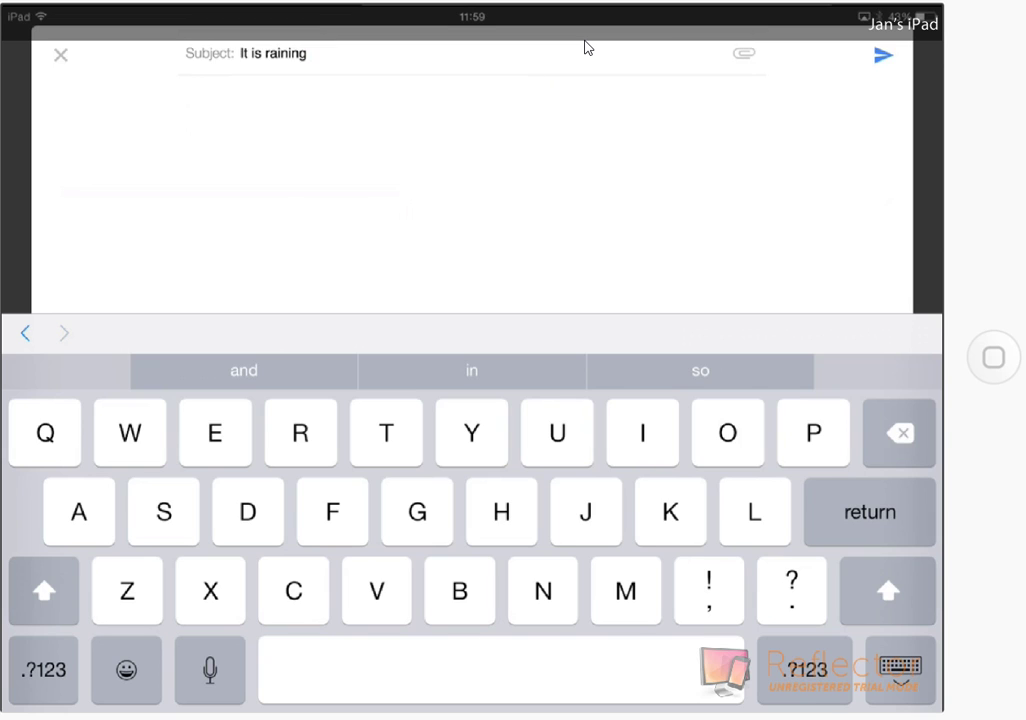
{"action": "type", "text": "what"}
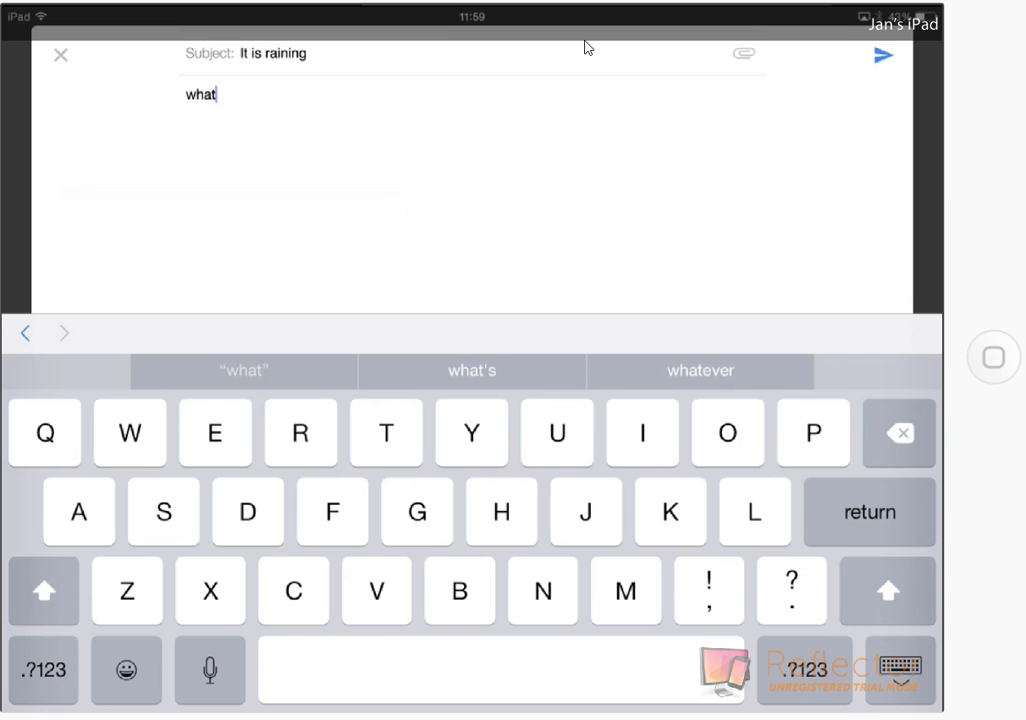
{"action": "type", "text": "ever"}
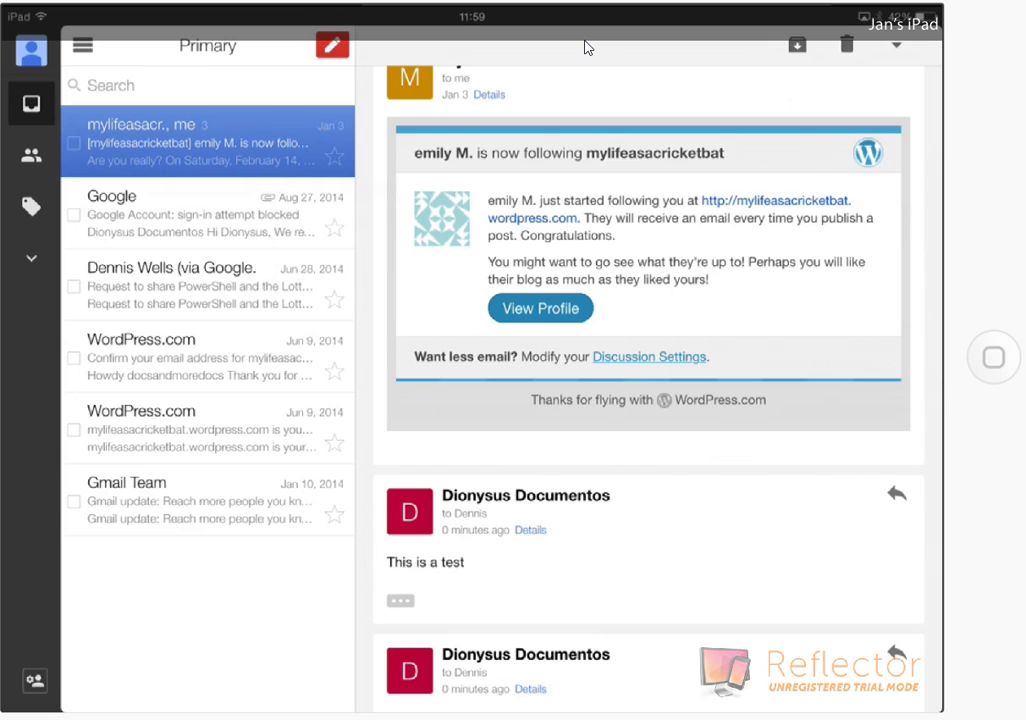
- Exit Gmail to the first home screen page showing FaceTime, Calendar and Photos
{"action": "left_click", "coordinate": [623, 18]}
{"action": "left_click", "coordinate": [1004, 359]}
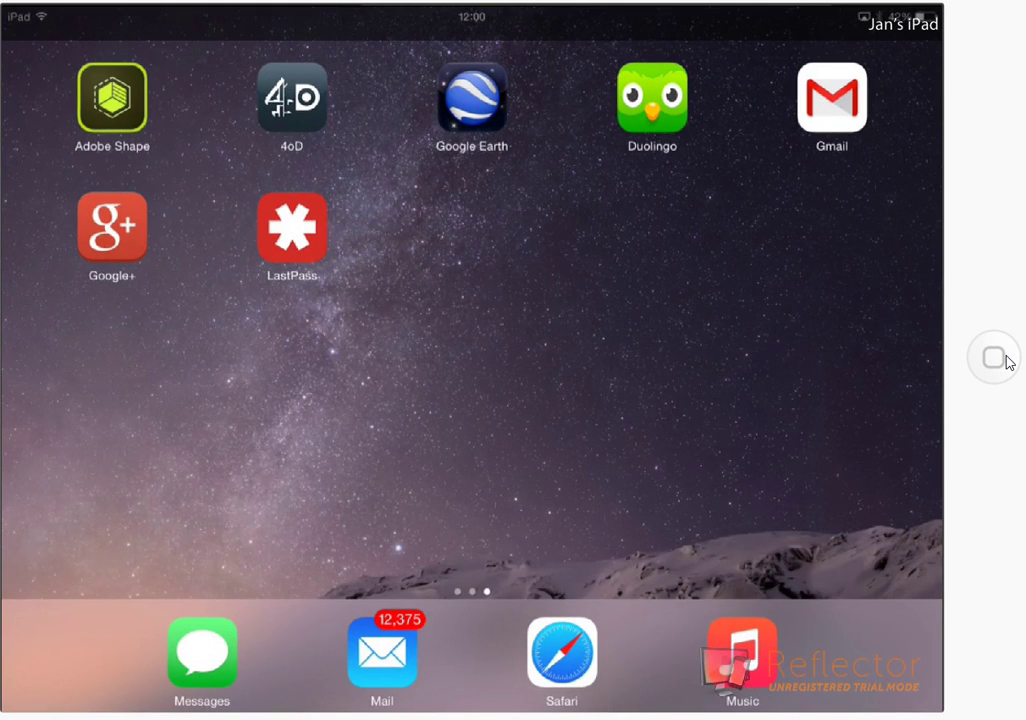
{"action": "left_click", "coordinate": [1004, 359]}
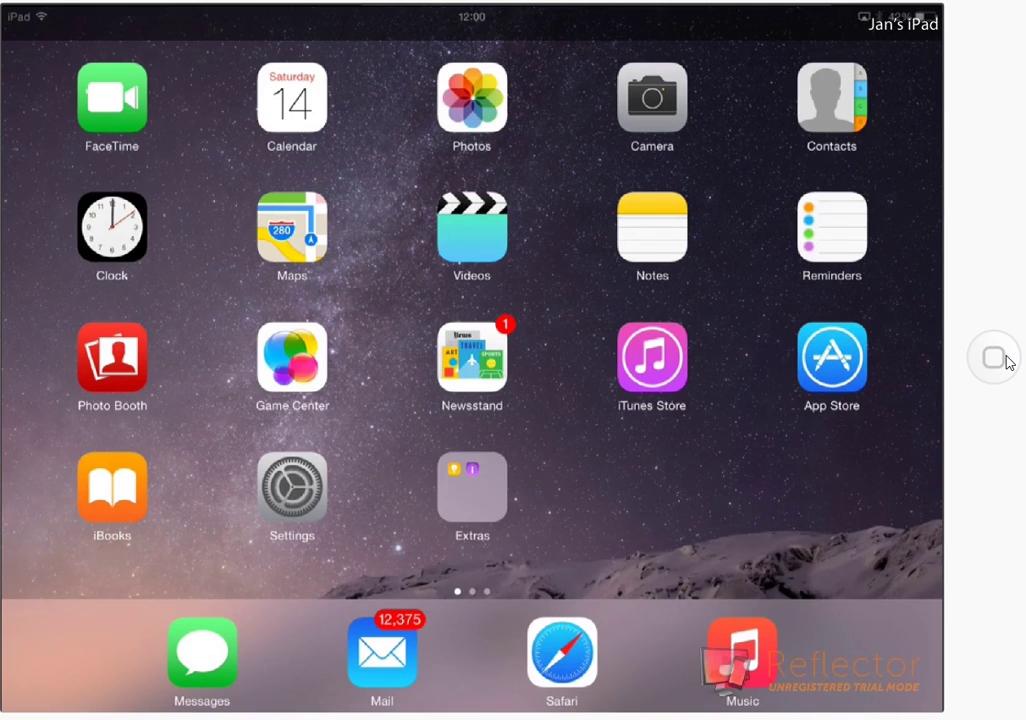